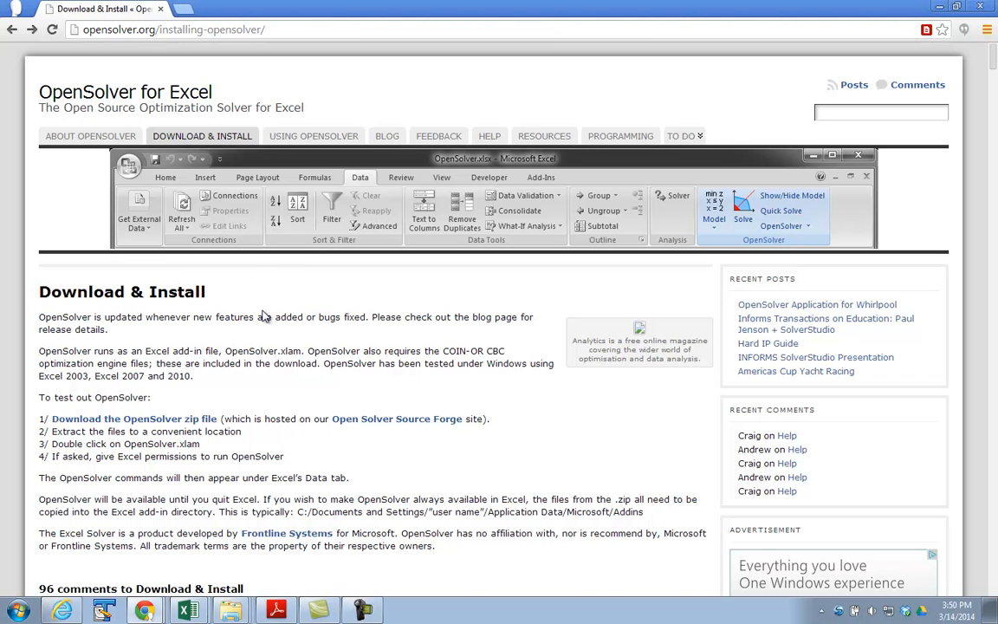
Enlarge the Download & Install page and read the steps for downloading, extracting and running OpenSolver.
key("ctrl+plus")
key("ctrl+plus")
key("ctrl+plus")
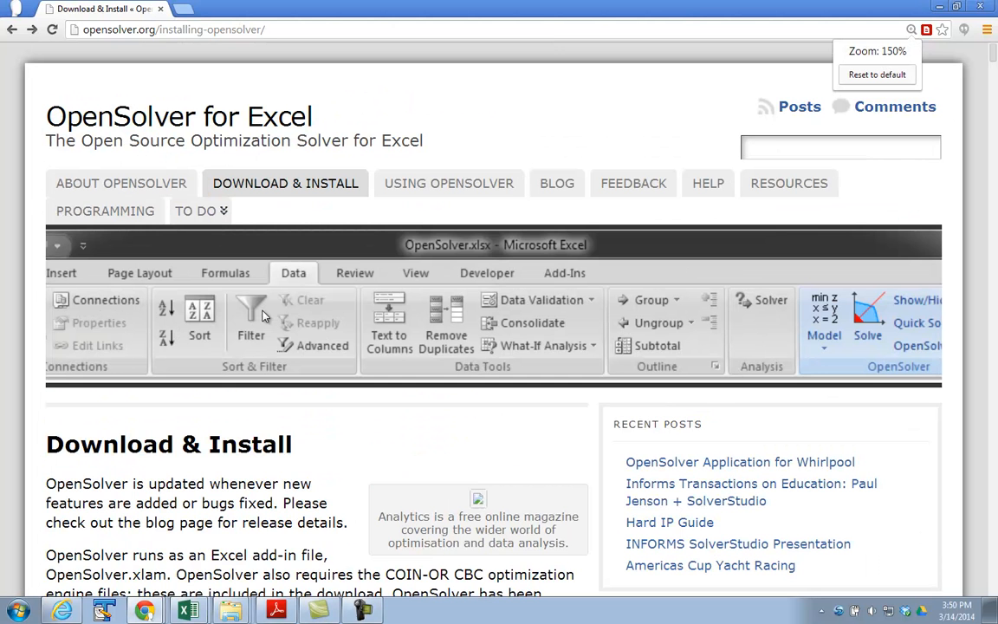
key("ctrl+plus")
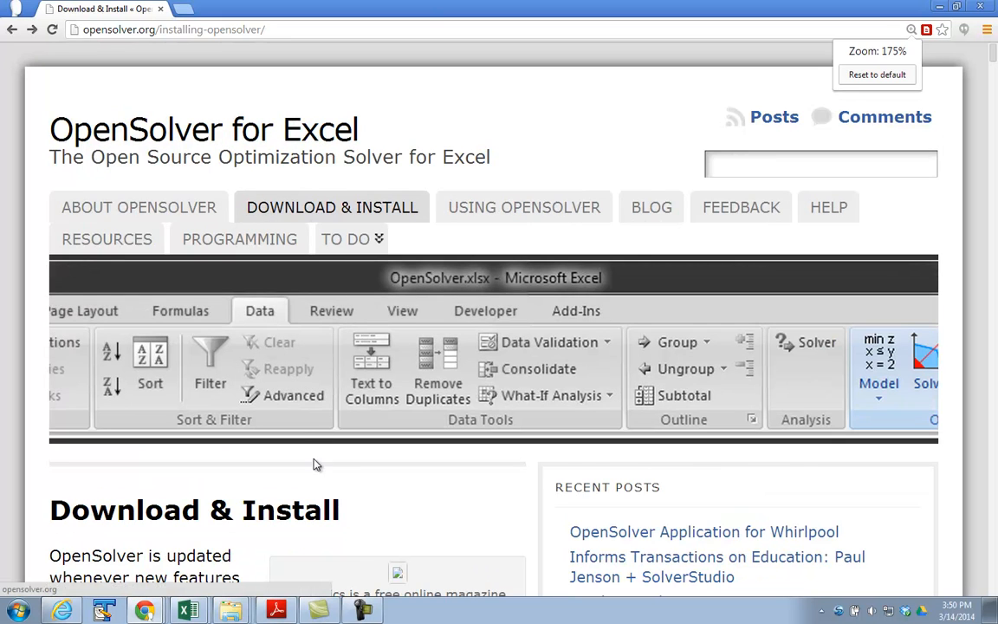
key("ctrl+plus")
scroll(318, 491, "down", 2)
scroll(220, 409, "down", 2)
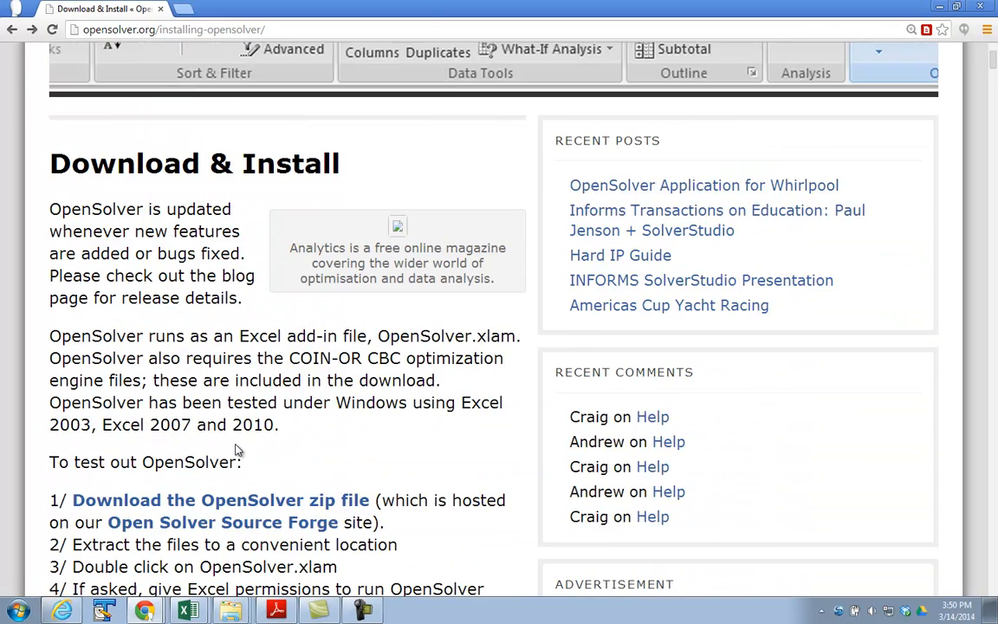
scroll(247, 451, "down", 2)
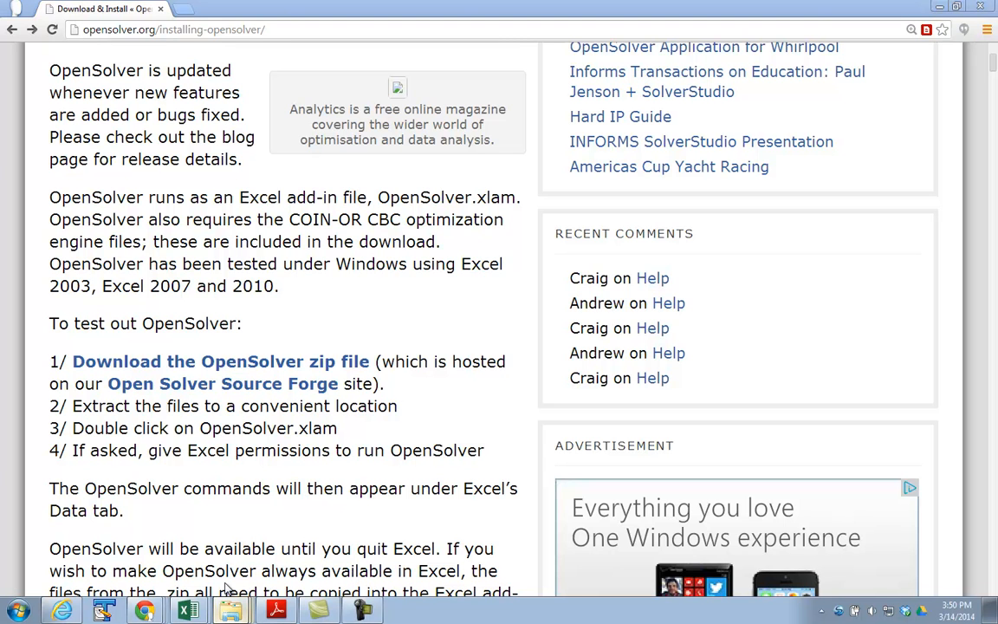
Switch to the OpenSolver21 folder, open OpenSolver.xlam in Excel and enable its macros.
left_click_drag(996, 113, 286, 0)
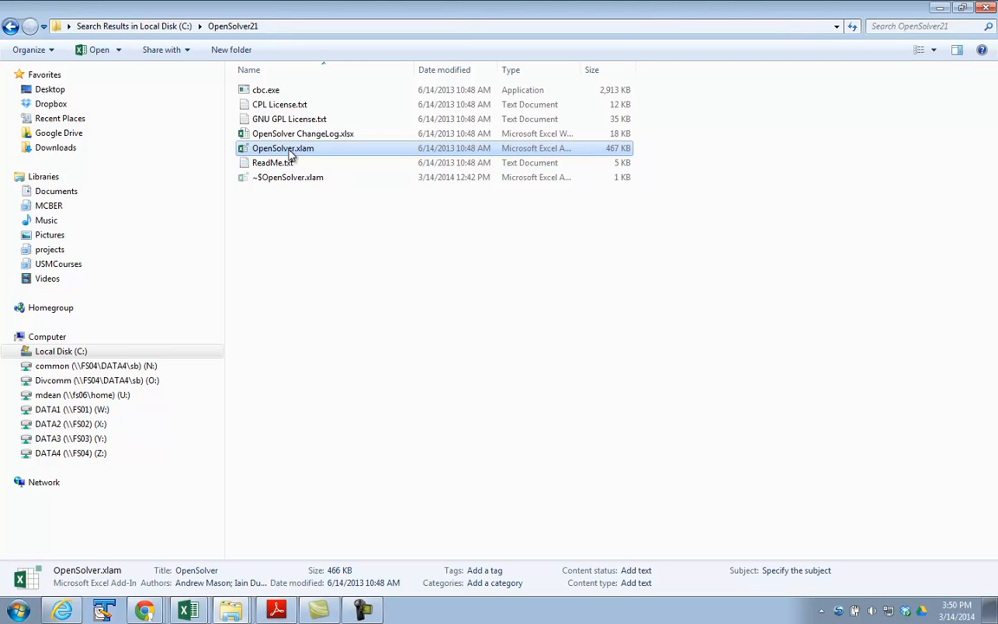
double_click(289, 150)
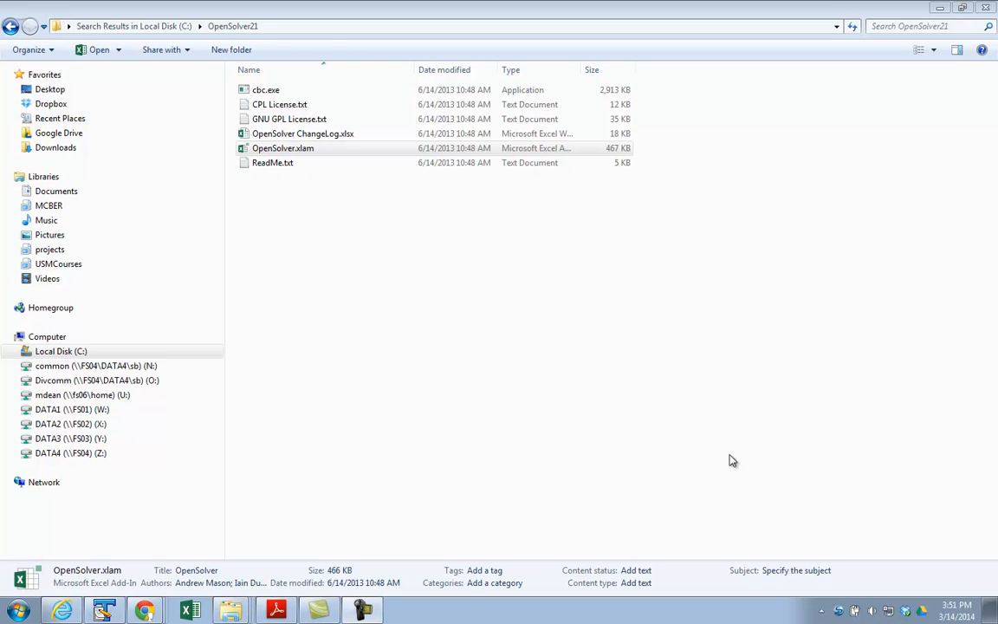
left_click(292, 151)
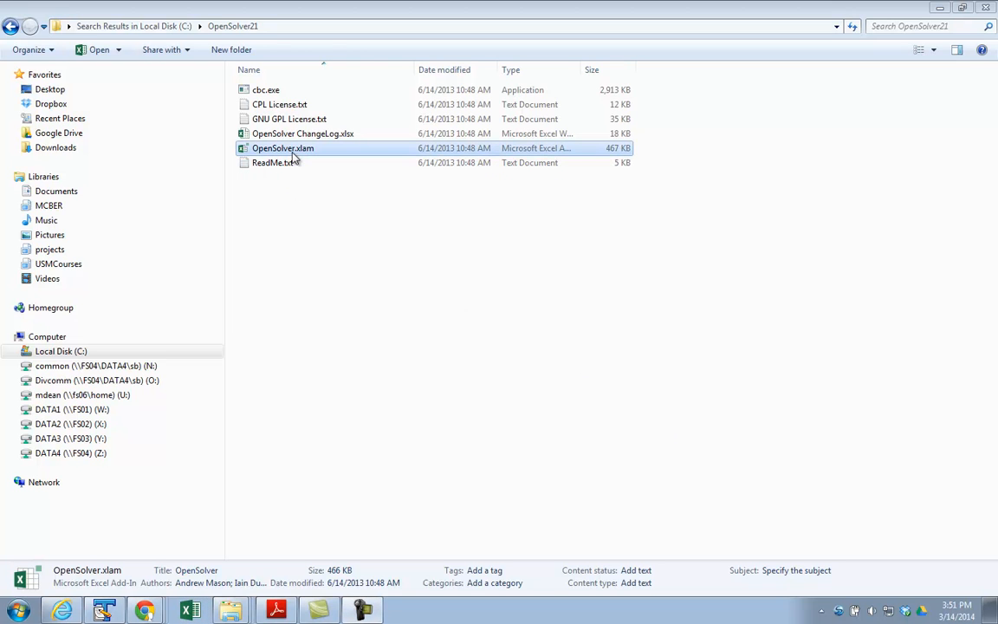
double_click(293, 156)
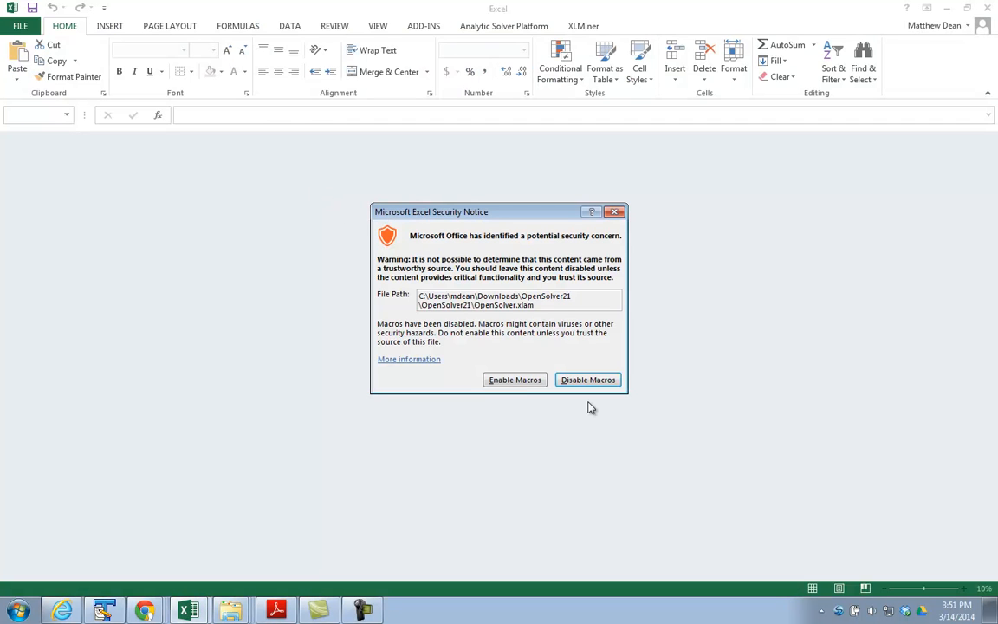
left_click(524, 380)
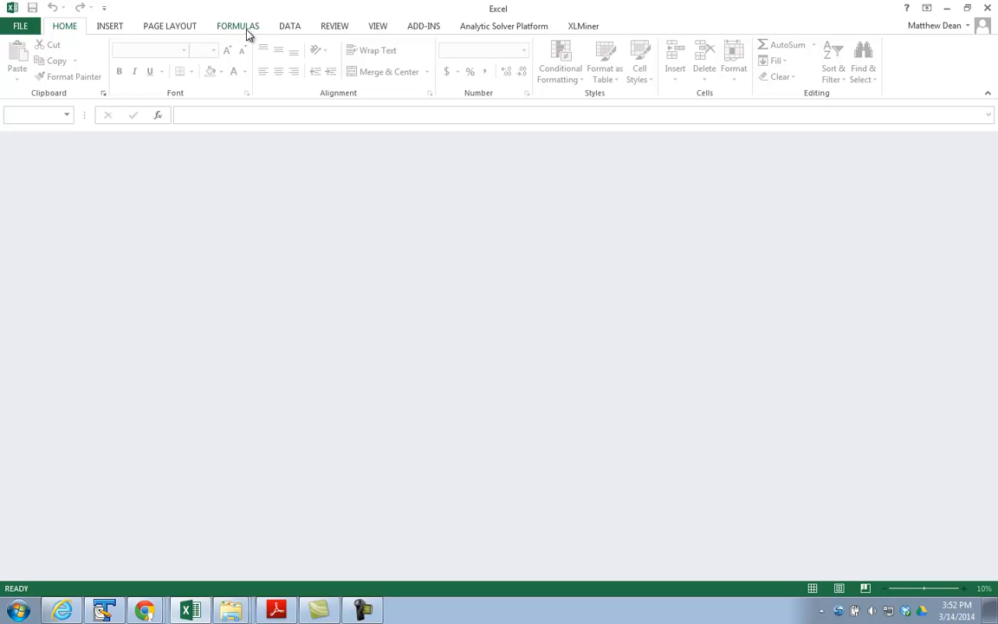
Create a new blank workbook and bring up the data commands containing the OpenSolver group.
left_click(295, 27)
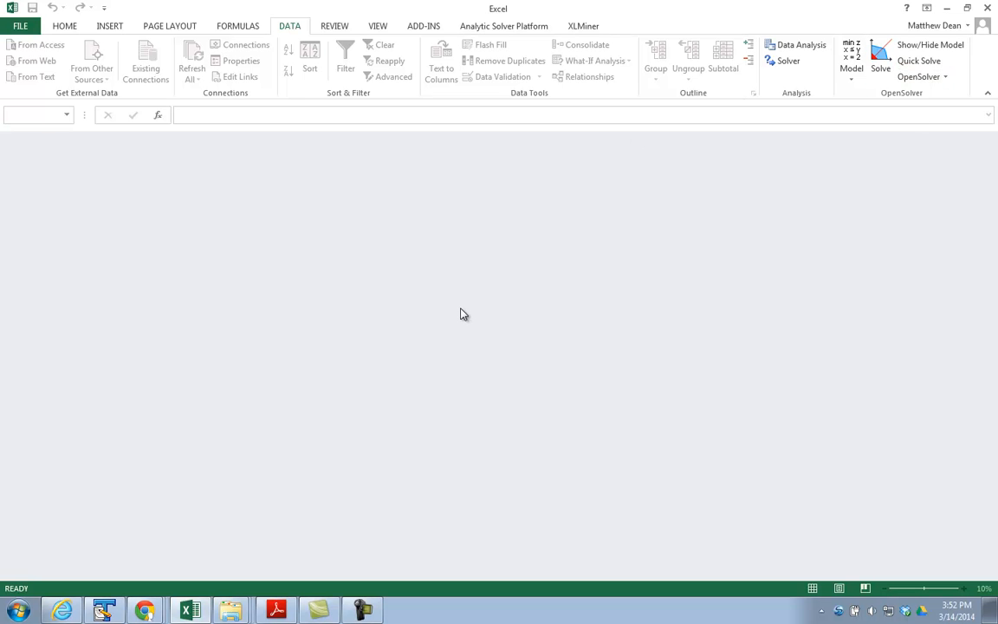
key("ctrl+n")
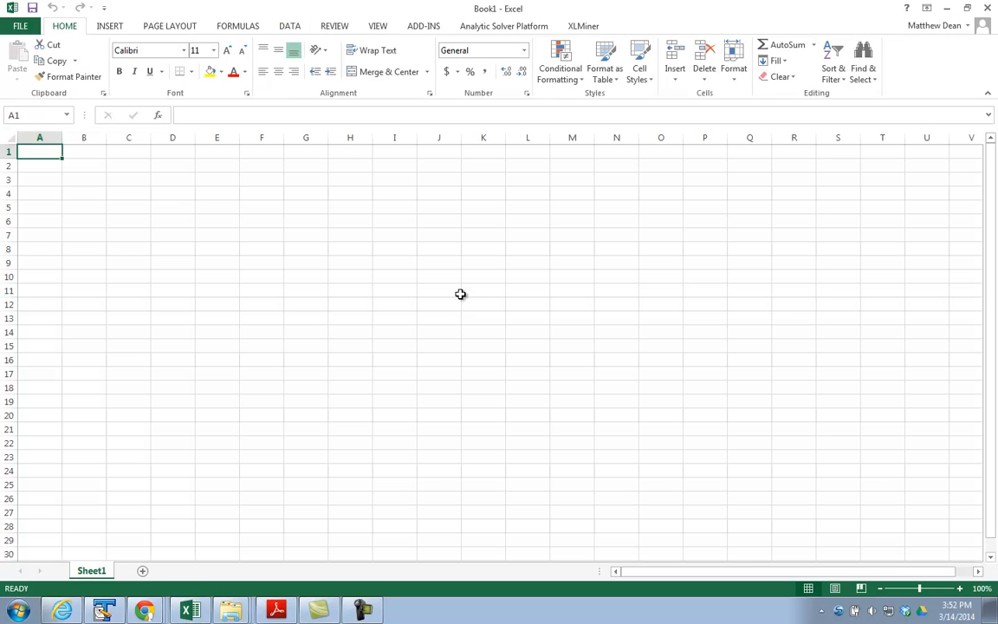
left_click(289, 26)
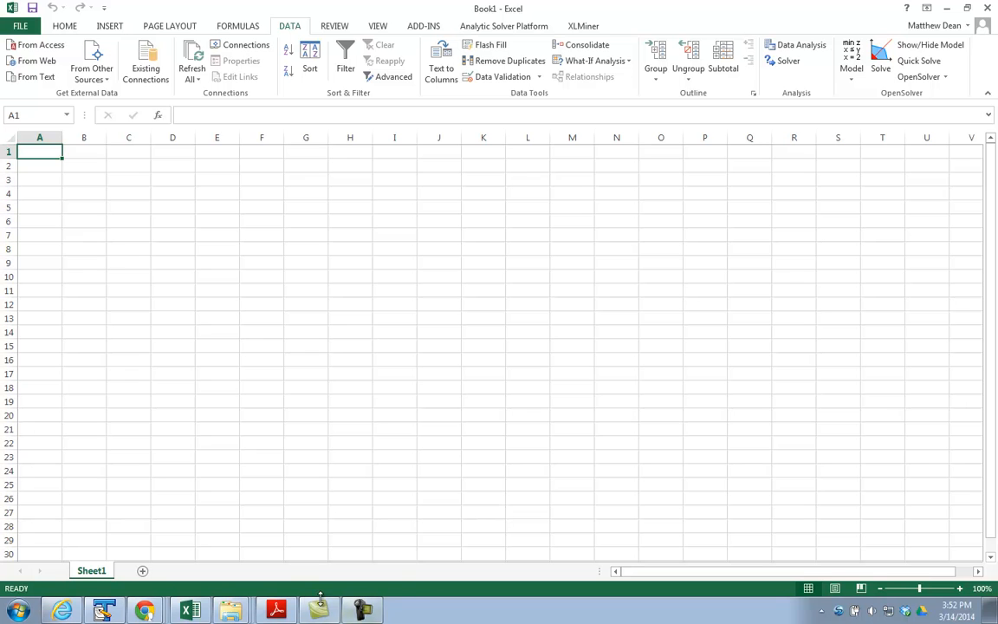
Copy the entire plant data document from TextPad and paste it into the new Excel workbook at cell A1.
left_click(101, 610)
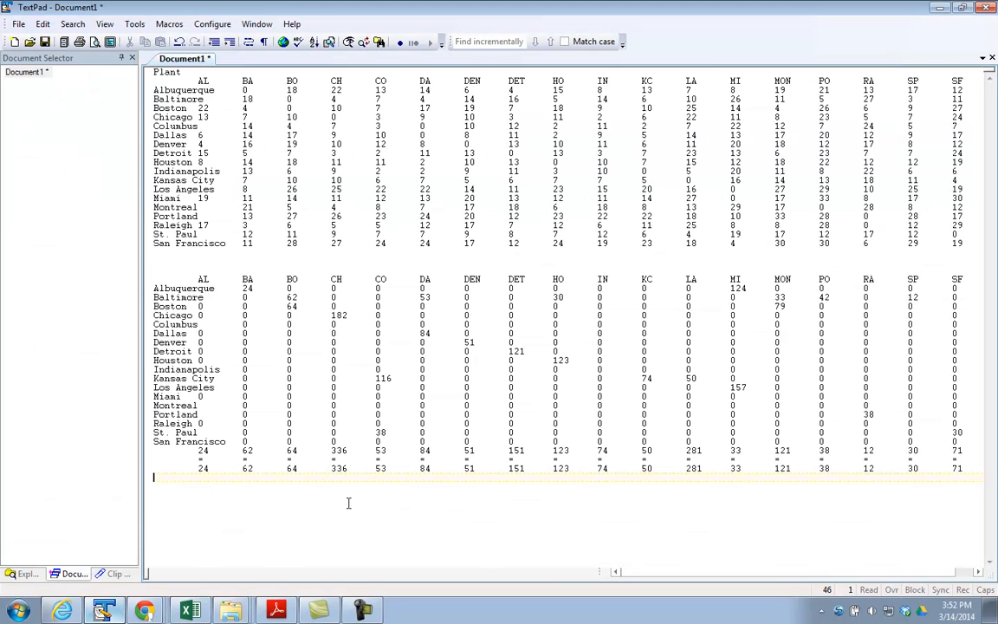
key("ctrl+a")
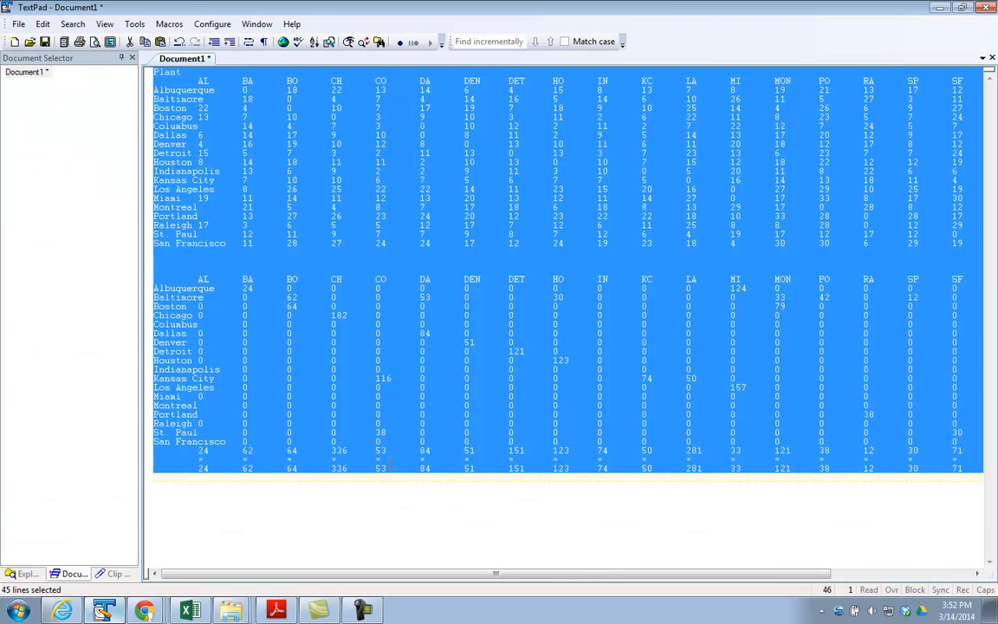
key("alt+Tab")
key("ctrl+v")
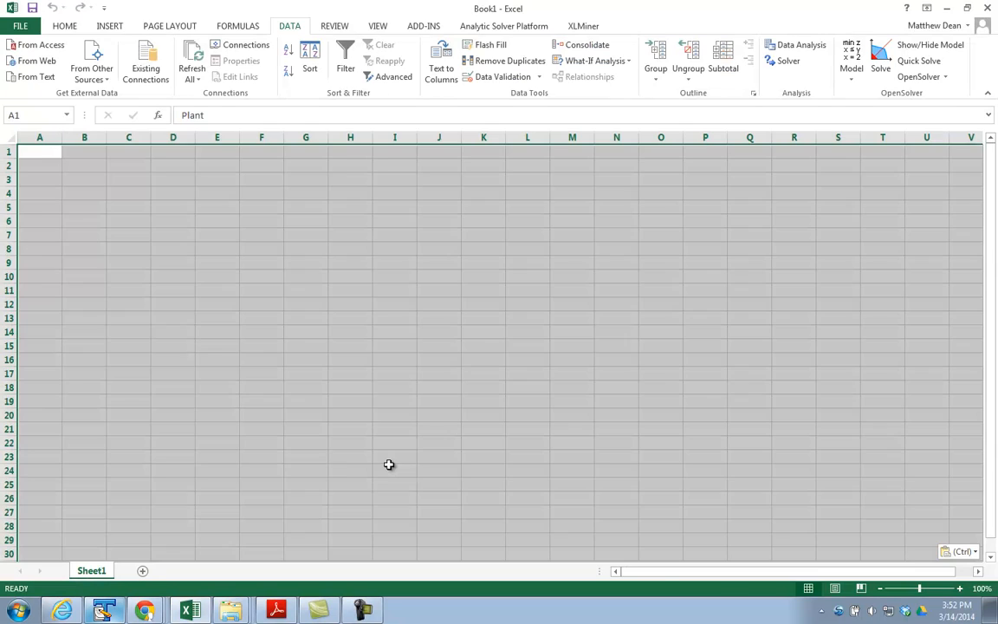
left_click(365, 390)
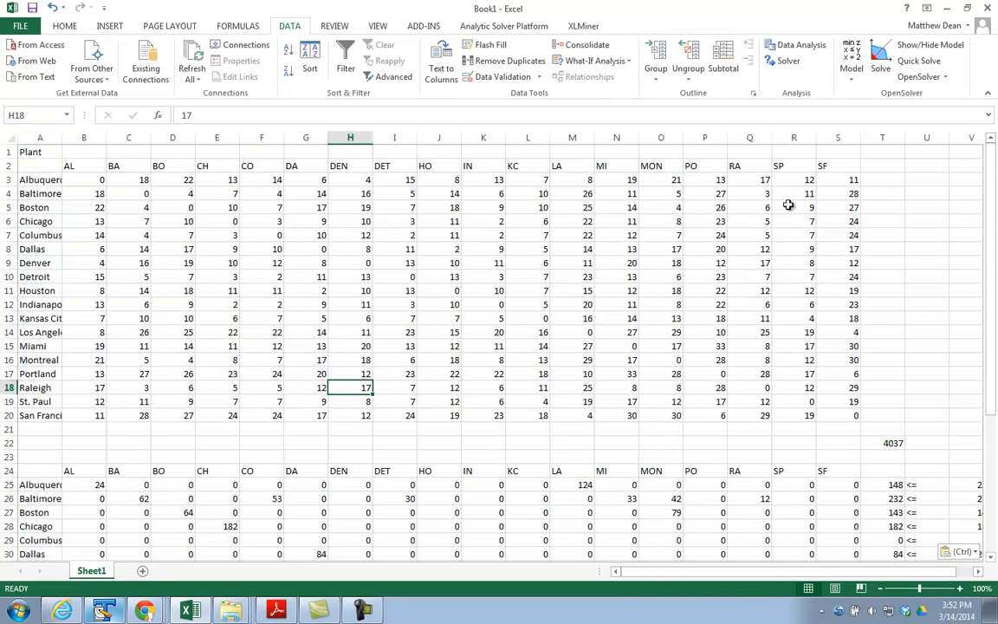
Clear the value in T22 and all shipment quantities in B25:S42.
scroll(794, 395, "down", 1)
left_click(875, 397)
key("Delete")
scroll(889, 398, "down", 3)
left_click_drag(95, 319, 846, 517)
key("Delete")
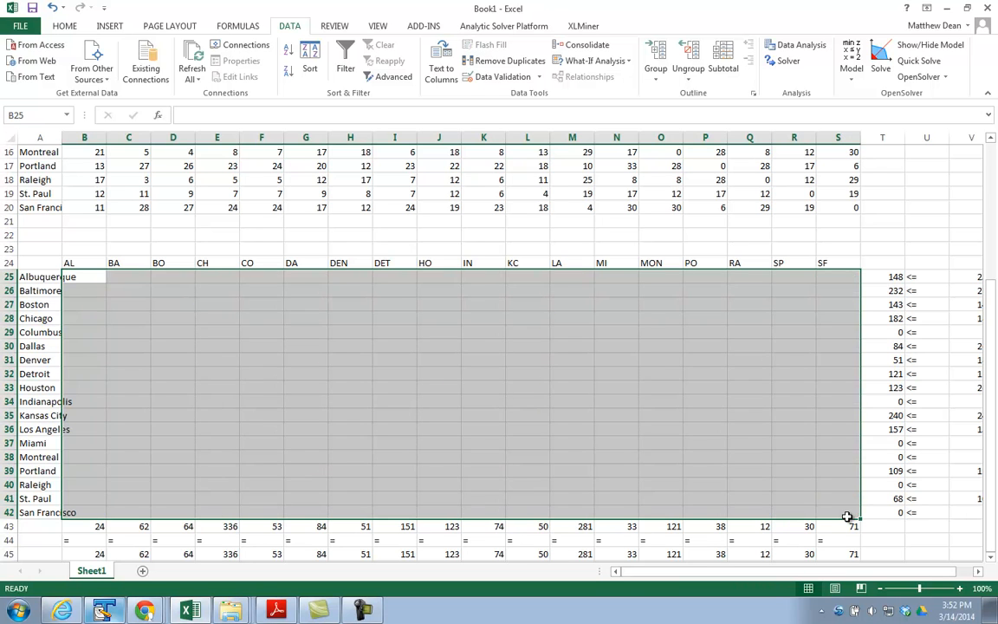
left_click(893, 275)
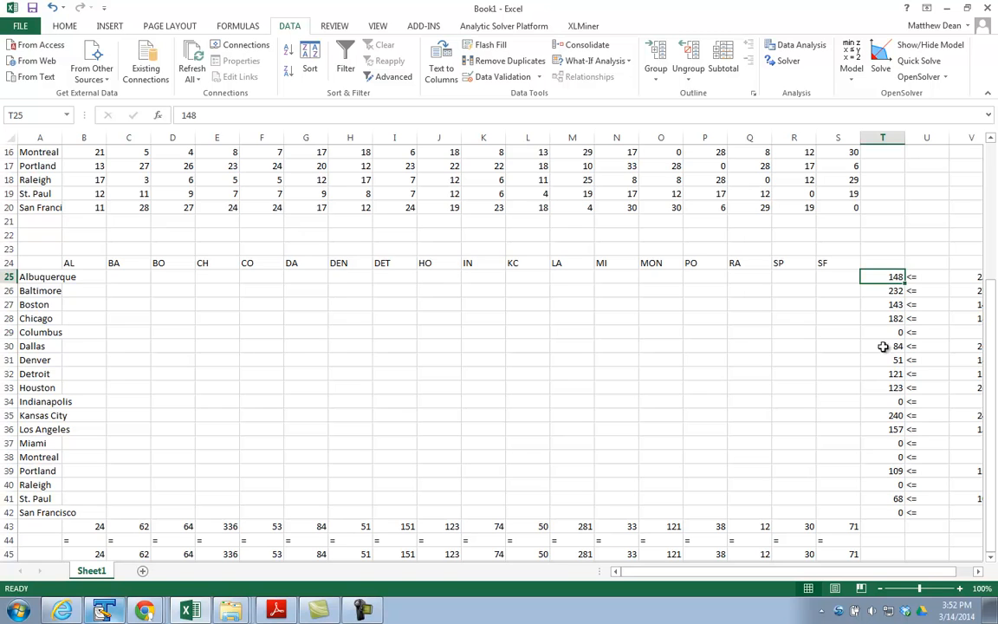
Select the plant-to-city matrix B2:S20 and enlarge the sheet to 170% to examine it.
scroll(537, 381, "up", 5)
left_click_drag(68, 165, 840, 411)
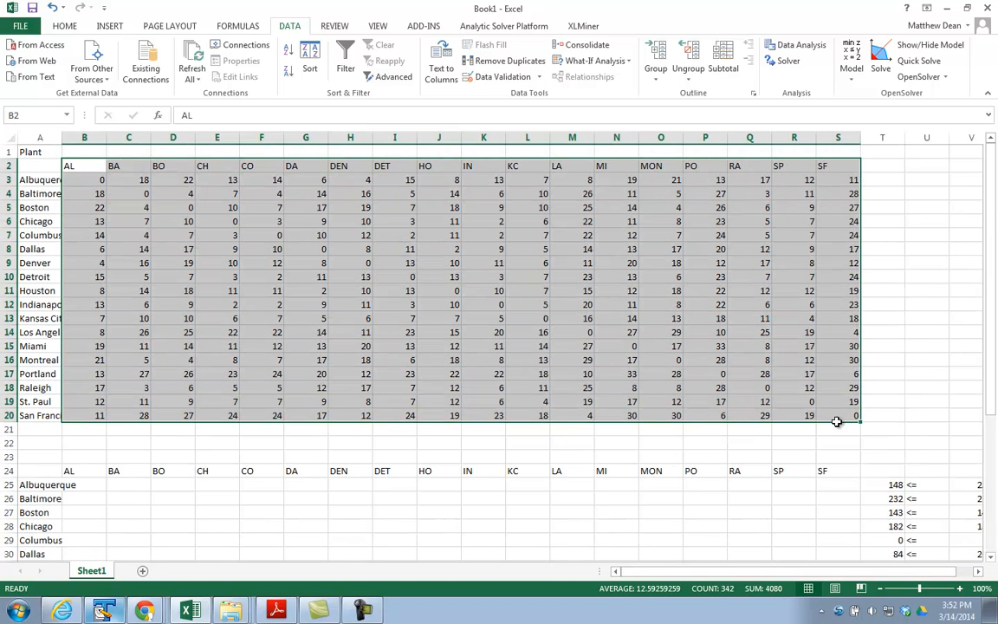
left_click(960, 589)
left_click(960, 589)
left_click(960, 589)
left_click(960, 589)
left_click(960, 589)
left_click(961, 589)
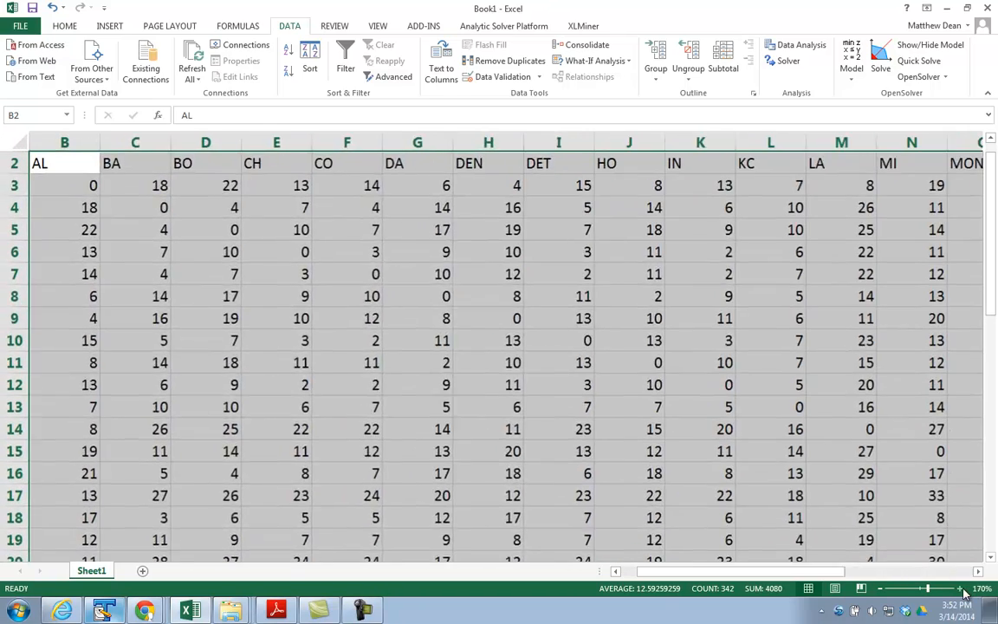
left_click(961, 589)
scroll(283, 363, "up", 1)
left_click_drag(728, 575, 706, 574)
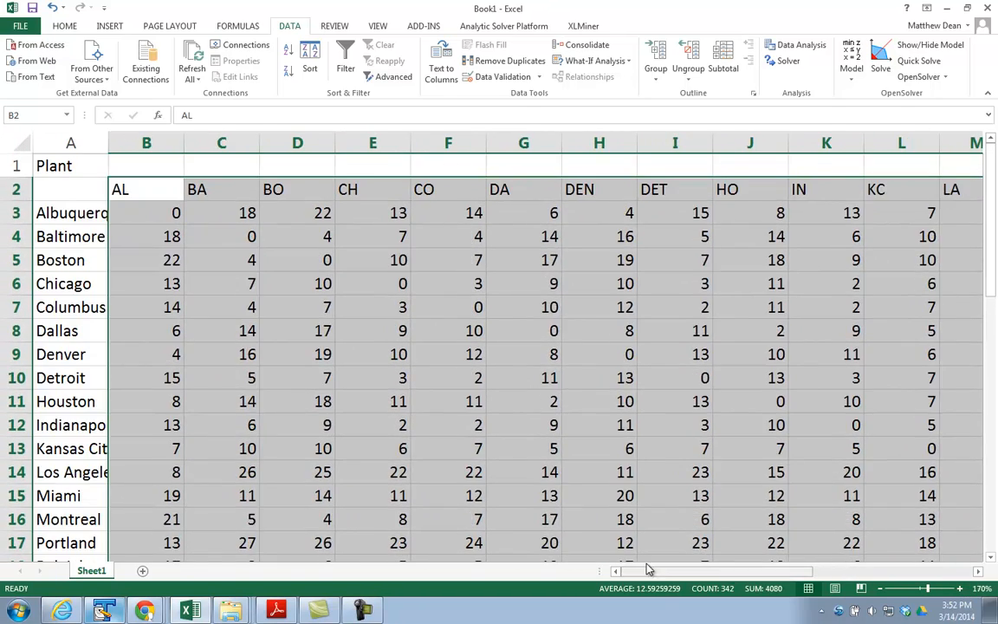
Widen column A so the full city names fit.
left_click(394, 378)
scroll(394, 379, "down", 9)
scroll(284, 377, "up", 2)
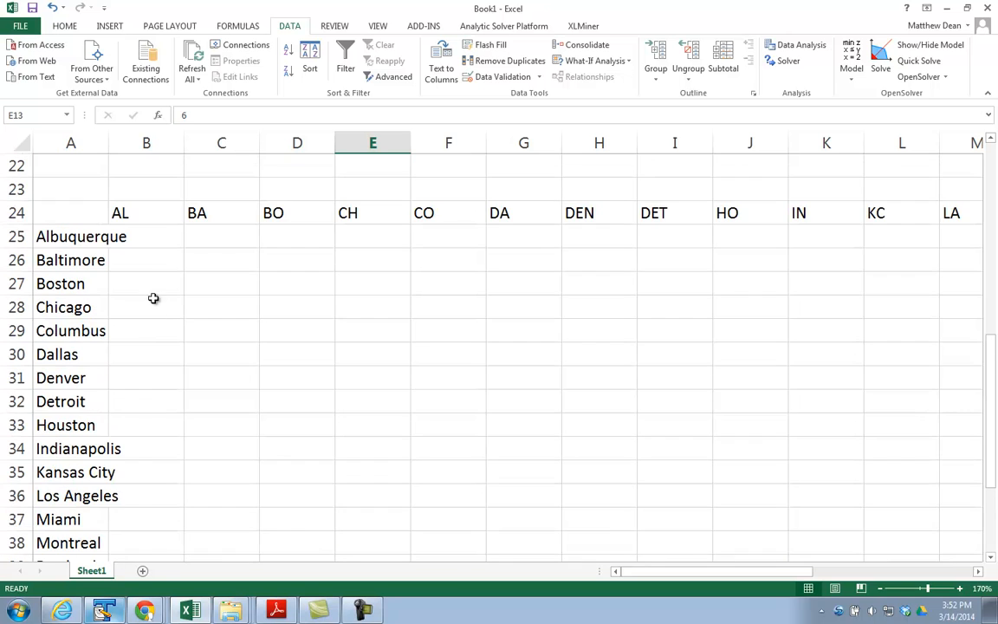
left_click_drag(108, 142, 136, 143)
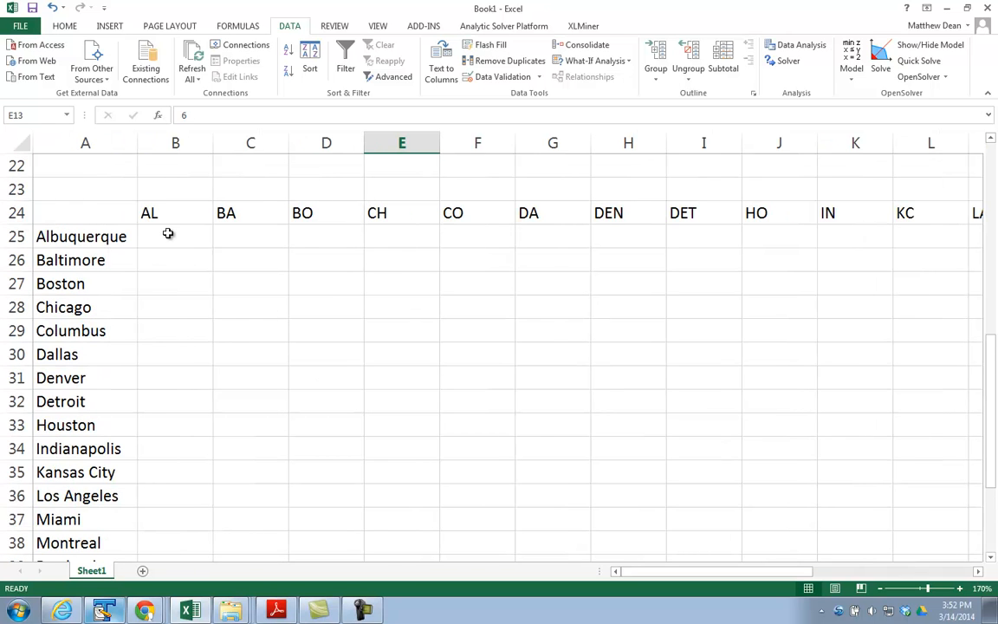
Examine the empty shipment grid starting at B25 and compare it with the matrix above.
left_click(178, 234)
mouse_move(178, 234)
left_mouse_down()
mouse_move(426, 235)
mouse_move(933, 277)
mouse_move(918, 528)
left_mouse_up()
left_click(824, 517)
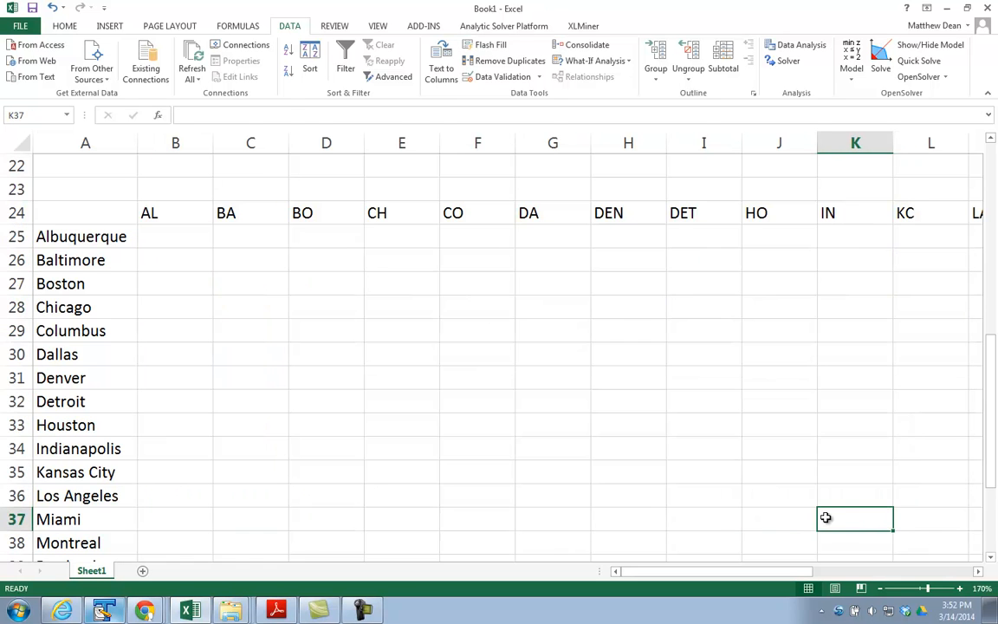
scroll(780, 520, "up", 6)
scroll(813, 540, "down", 5)
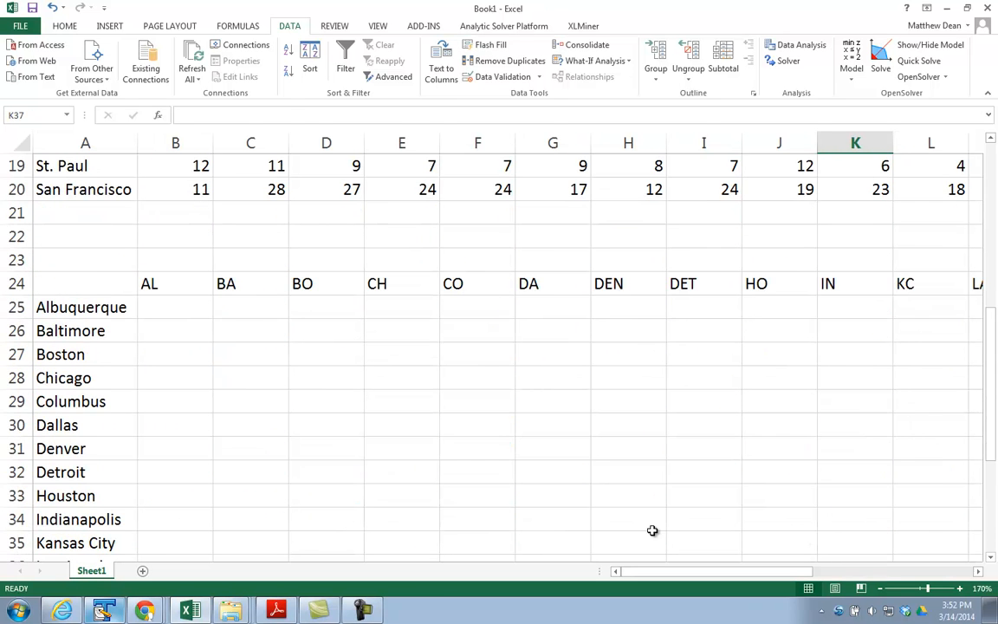
Enter =SUM(B25:B42) in B43 to total the shipments in the AL column.
scroll(652, 530, "down", 4)
left_click(191, 444)
type("=sum(")
key("Up")
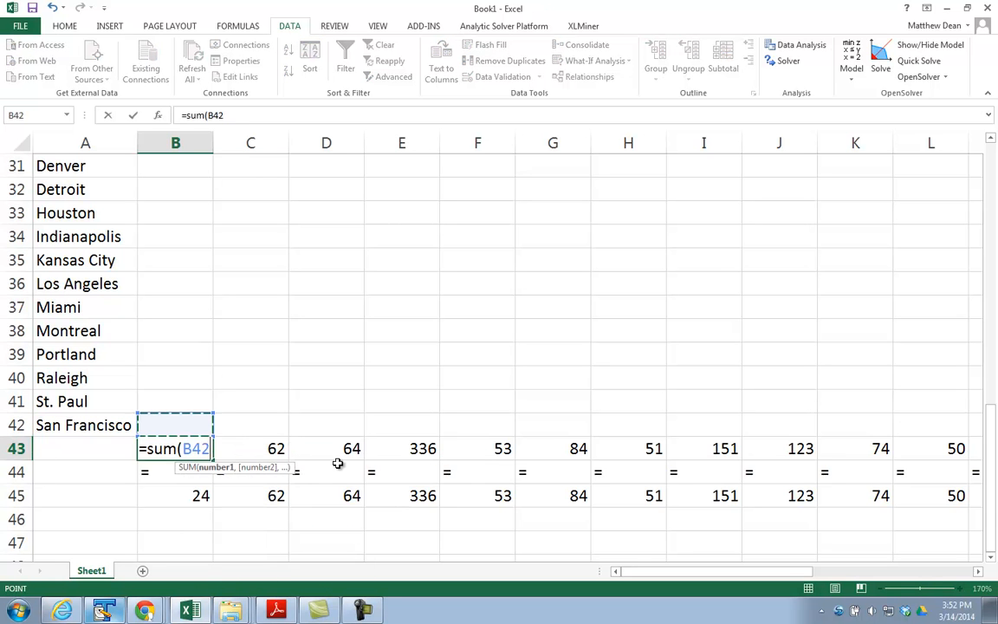
key("shift+Up")
key("shift+Up")
key("shift+Up")
key("shift+Up")
key("shift+Up")
key("shift+Up")
key("shift+Up")
key("shift+Up")
key("shift+Up")
key("shift+Up")
key("shift+Up")
key("shift+Up")
key("shift+Up")
key("shift+Up")
key("shift+Up")
key("shift+Up")
key("shift+Up")
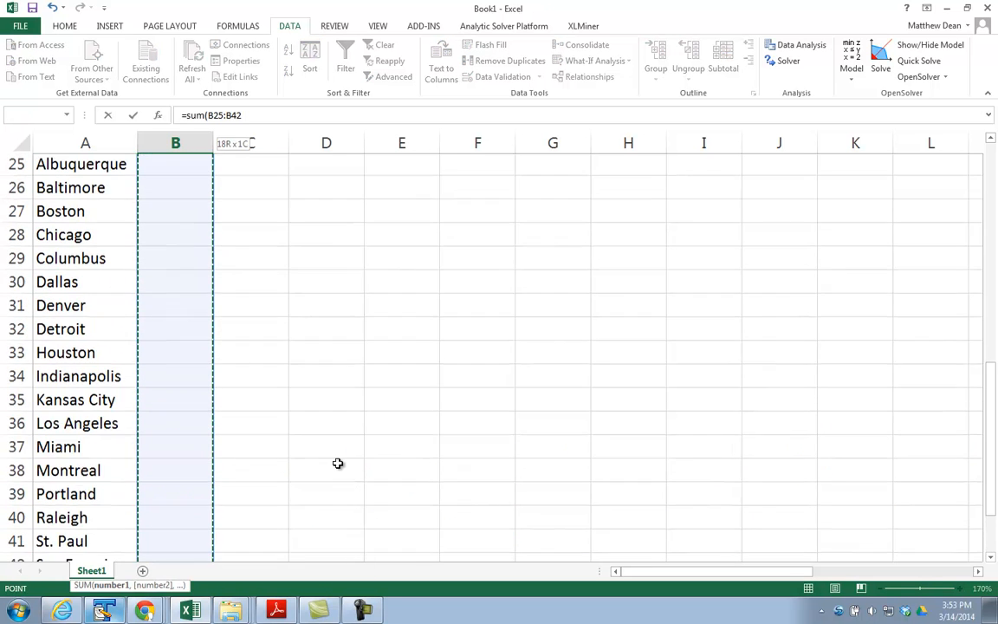
key("shift+Up")
key("shift+Down")
type(")")
key("Return")
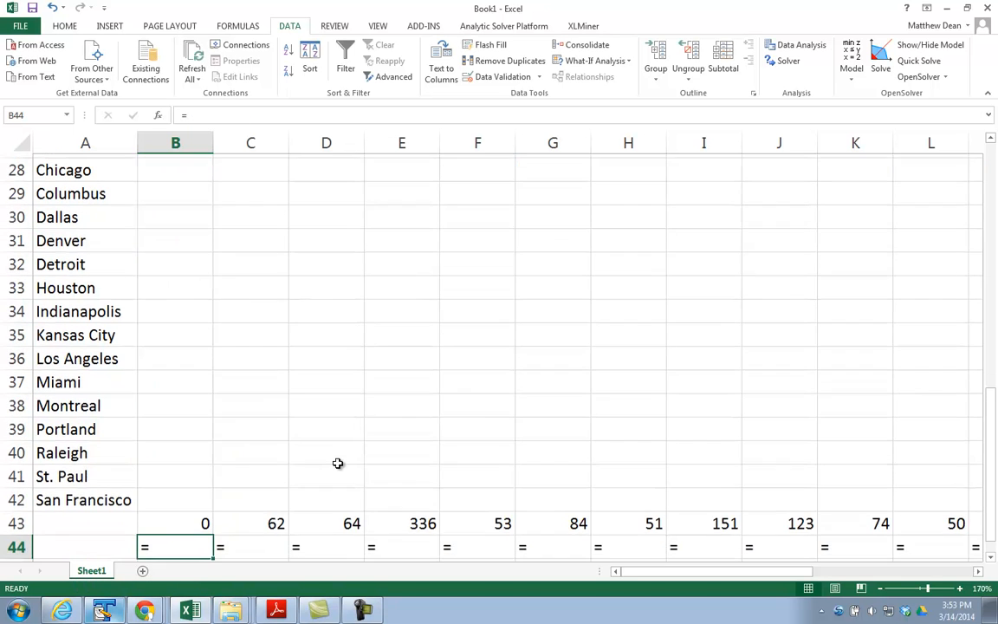
Fill the column total formula from B43 across row 43 to S43.
scroll(336, 461, "down", 2)
left_click(202, 381)
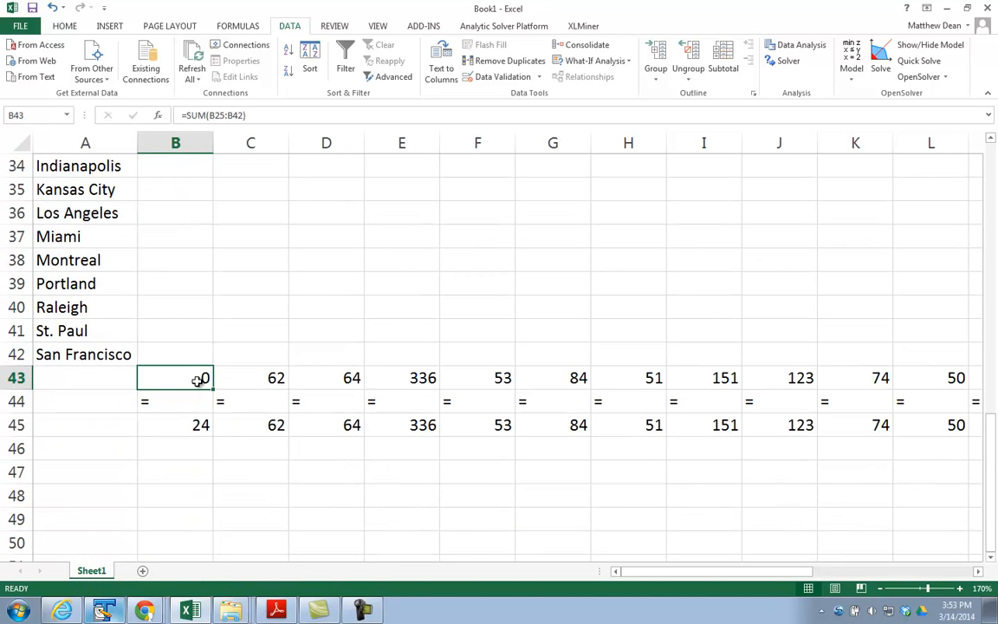
left_click_drag(213, 389, 688, 374)
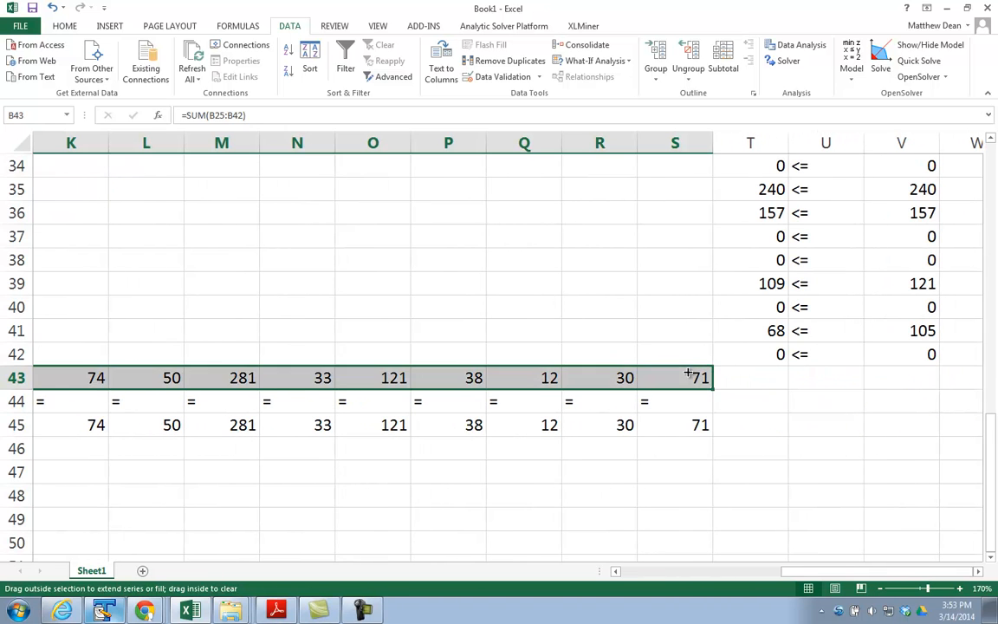
Examine the required amounts in row 45 and the plant limits in column V.
left_click(683, 426)
left_click(618, 420)
left_click(510, 421)
left_click(596, 420)
left_click(668, 407)
left_click(671, 435)
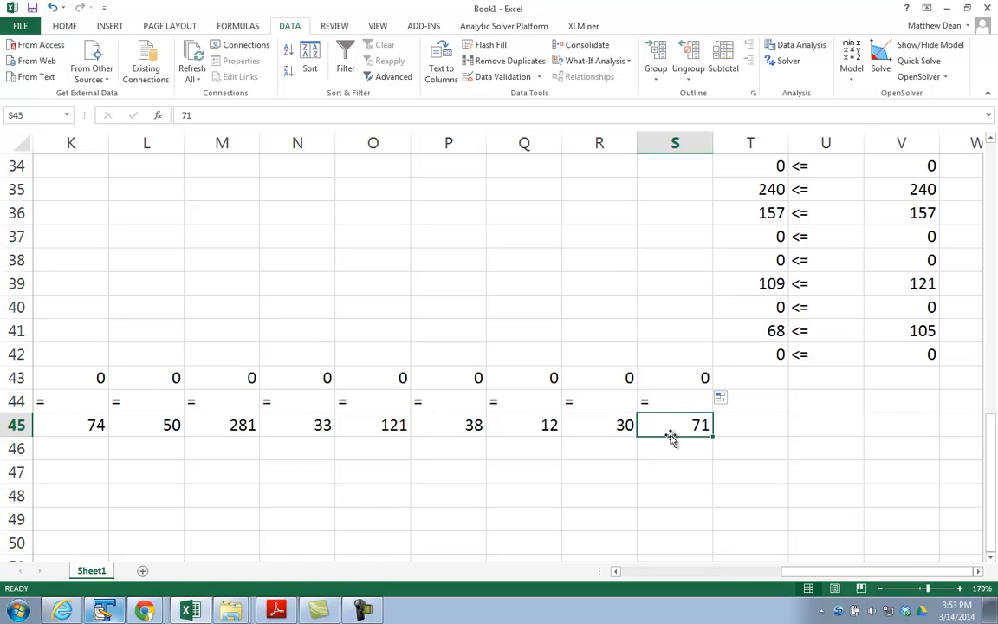
scroll(719, 412, "up", 4)
left_click_drag(893, 236, 900, 156)
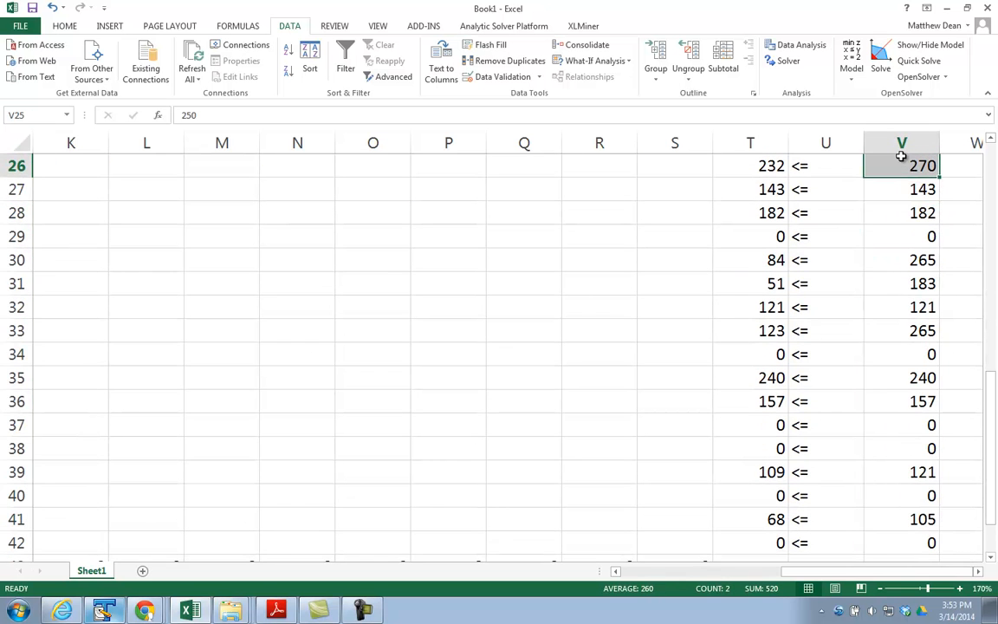
Enter =SUM(B25:S25) in T25 to total the shipments in the Albuquerque row.
scroll(900, 259, "up", 2)
left_click(777, 281)
type("=sum(")
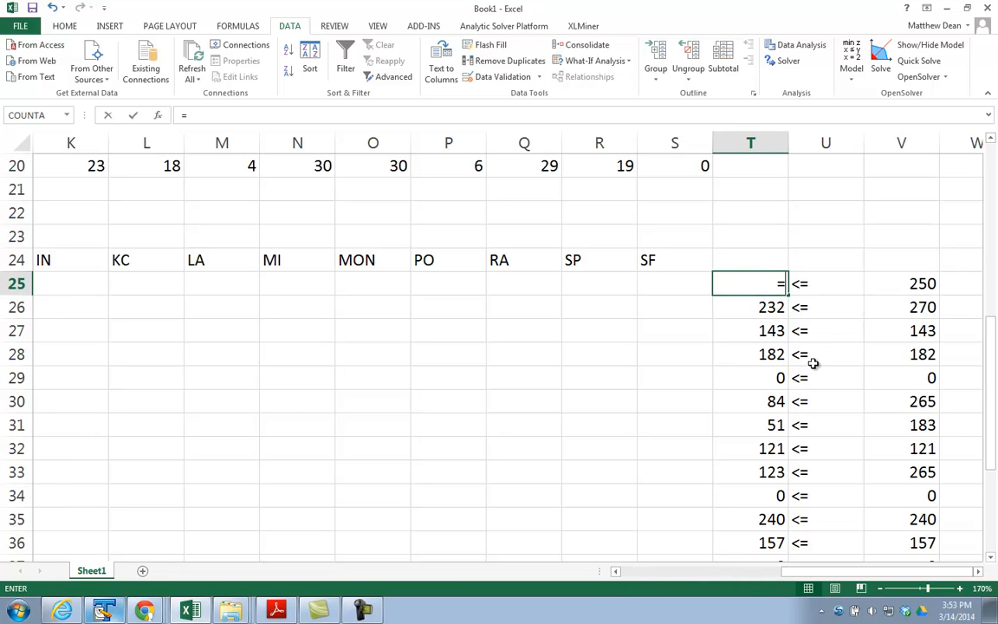
key("Left")
key("shift+Left")
key("shift+Left")
key("shift+Left")
key("shift+Left")
key("shift+Left")
key("shift+Left")
key("shift+Left")
key("shift+Left")
key("shift+Left")
key("shift+Left")
key("shift+Left")
key("shift+Left")
key("shift+Left")
key("shift+Left")
key("shift+Left")
key("shift+Left")
key("shift+Left")
key("shift+Left")
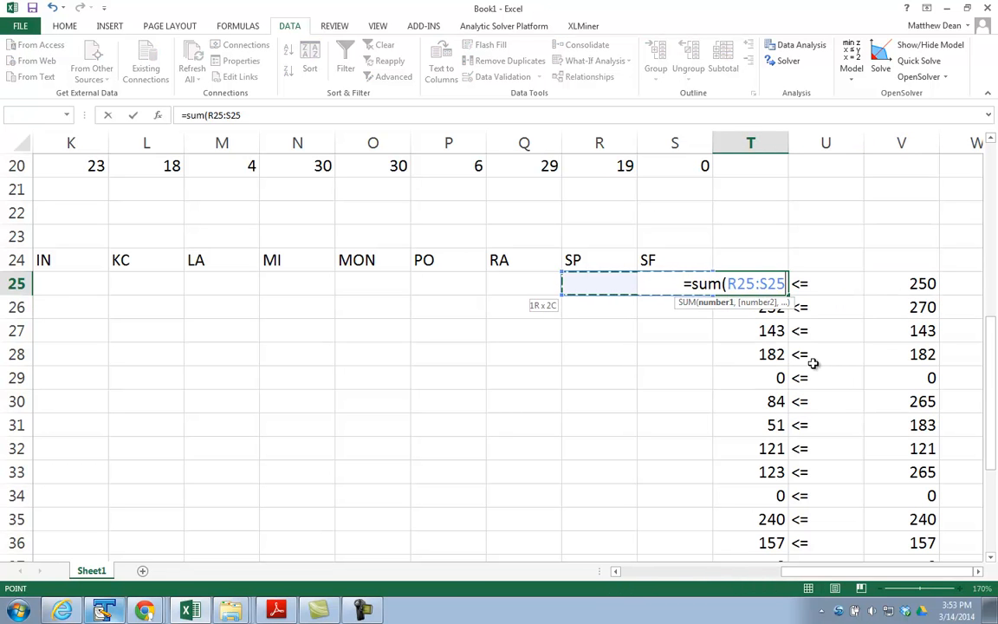
key("shift+Right")
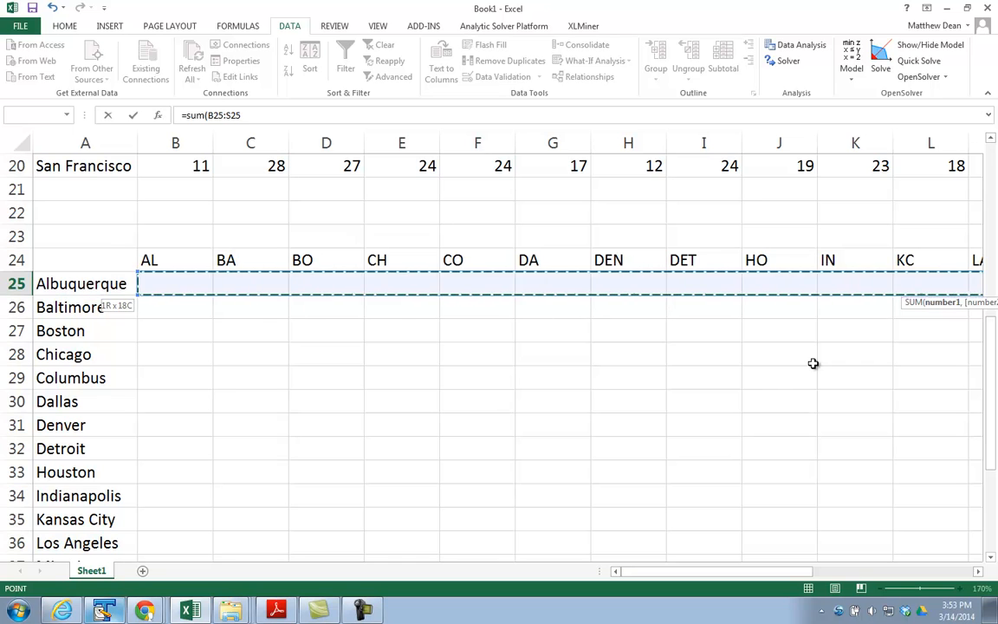
type(")")
key("Return")
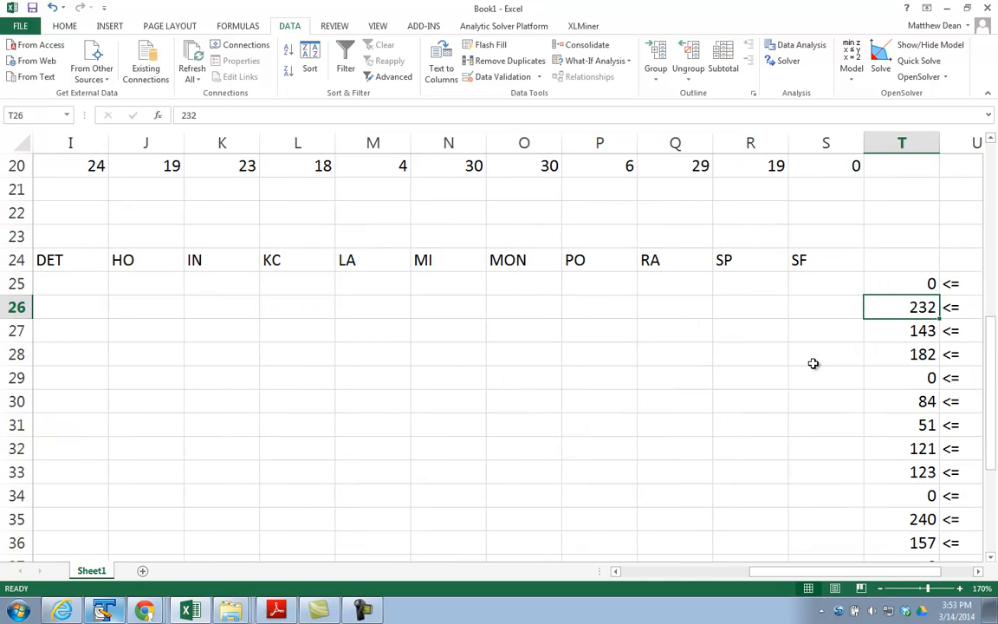
Check the formula in T25 and fill it down column T to T42.
double_click(911, 282)
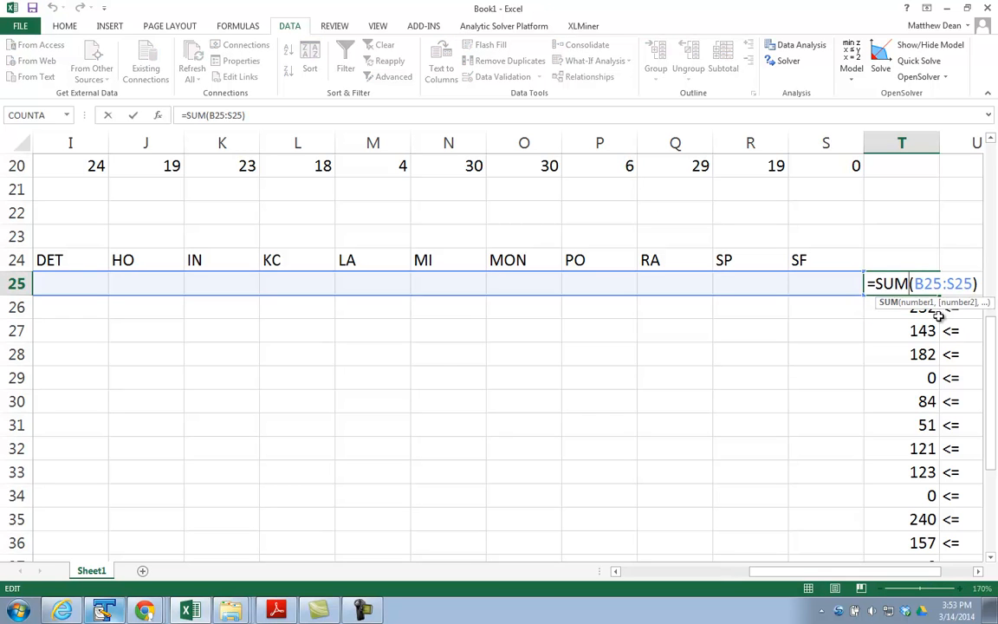
key("Escape")
left_click_drag(940, 297, 935, 596)
left_click_drag(927, 479, 938, 459)
Autofit the width of column U, which holds the <= signs.
left_click(979, 571)
left_click(979, 572)
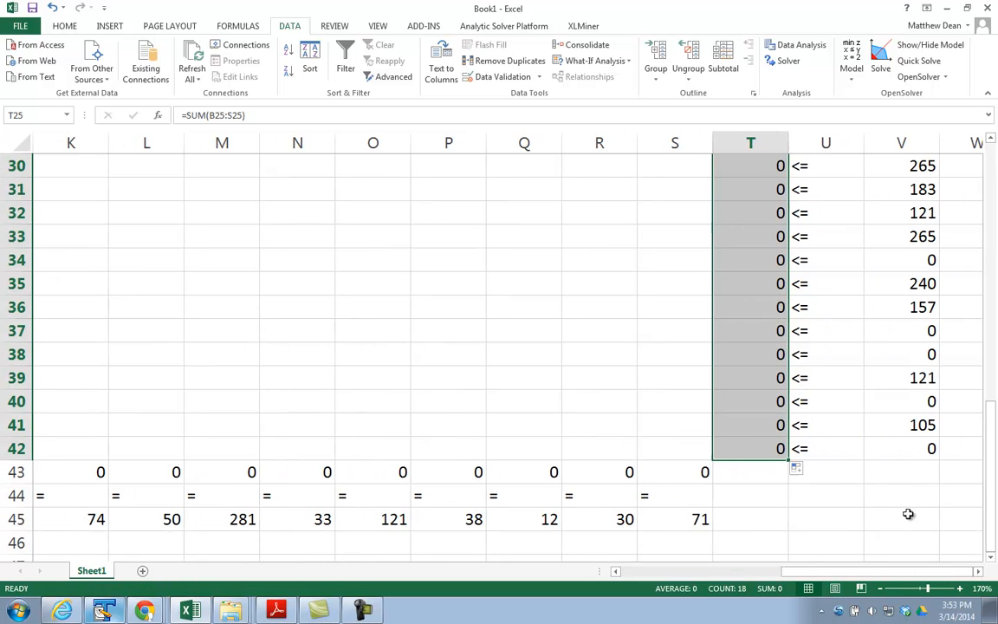
double_click(865, 143)
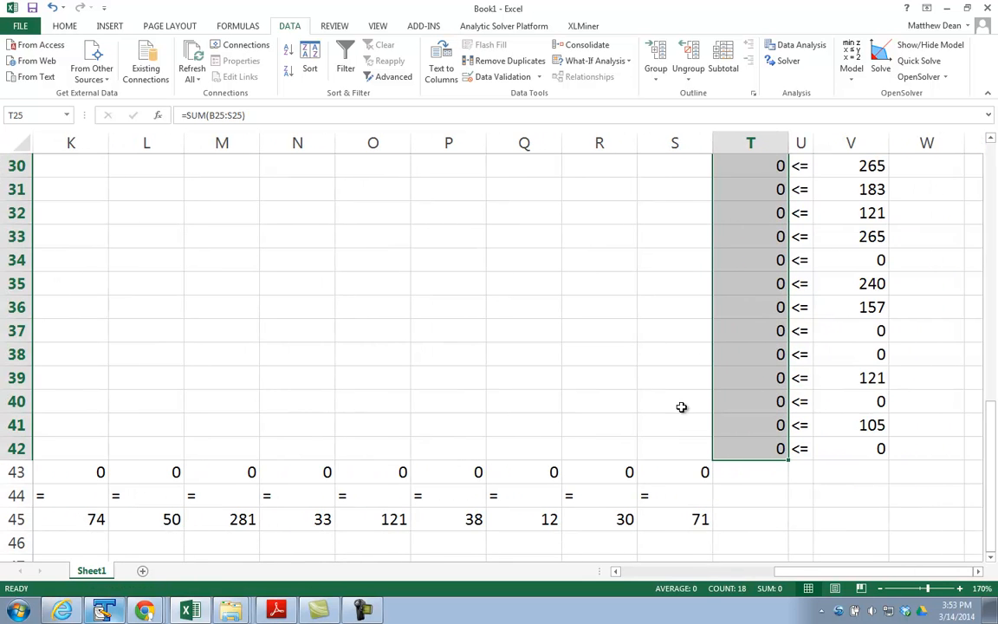
scroll(679, 407, "up", 5)
left_click_drag(777, 573, 541, 448)
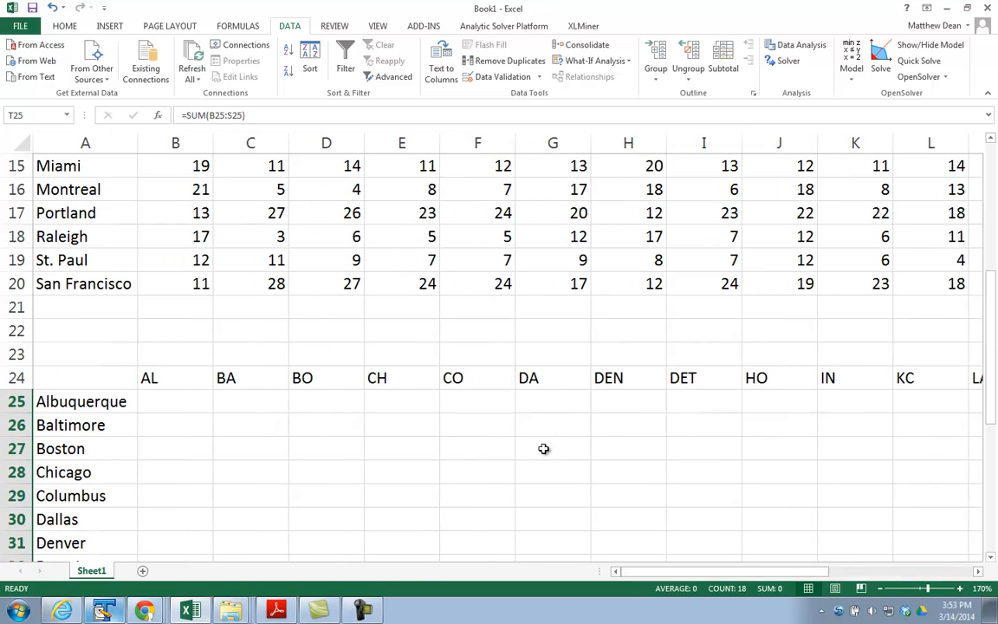
left_click(853, 81)
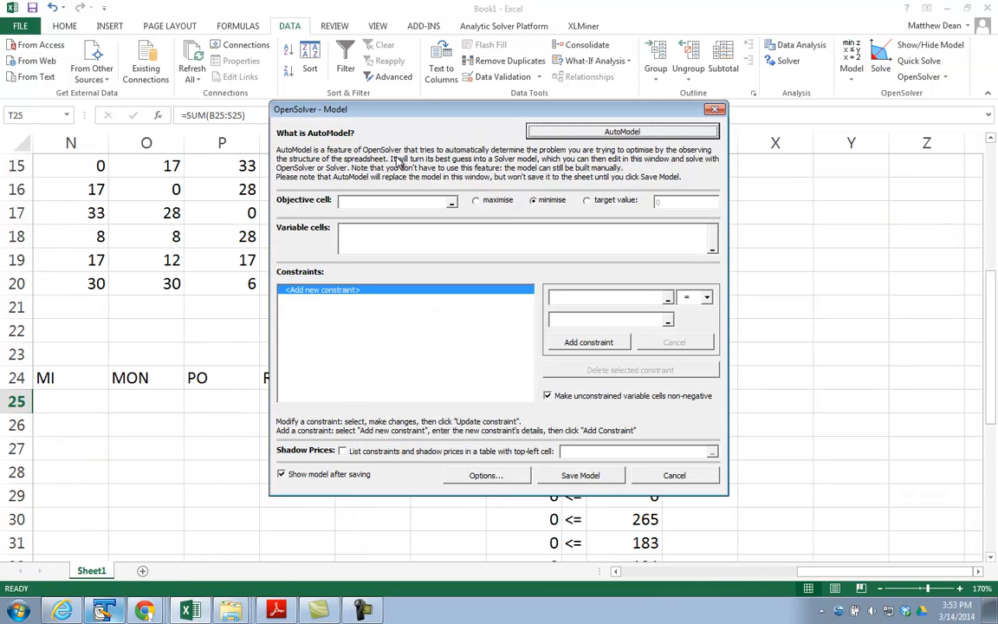
mouse_move(509, 120)
left_mouse_down()
mouse_move(518, 262)
mouse_move(440, 260)
mouse_move(269, 27)
mouse_move(907, 169)
mouse_move(512, 117)
left_mouse_up()
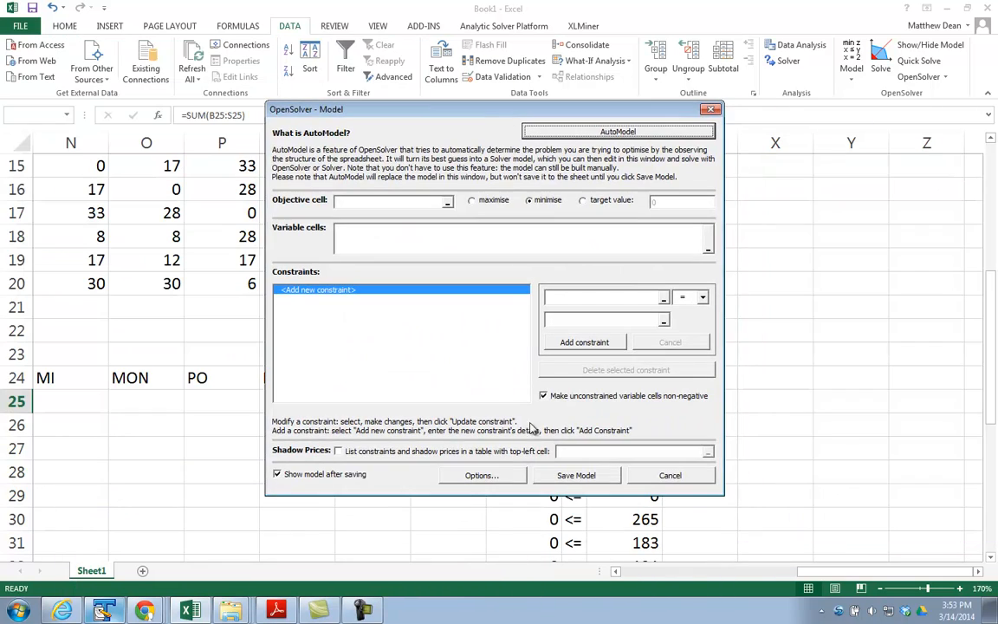
left_click(644, 481)
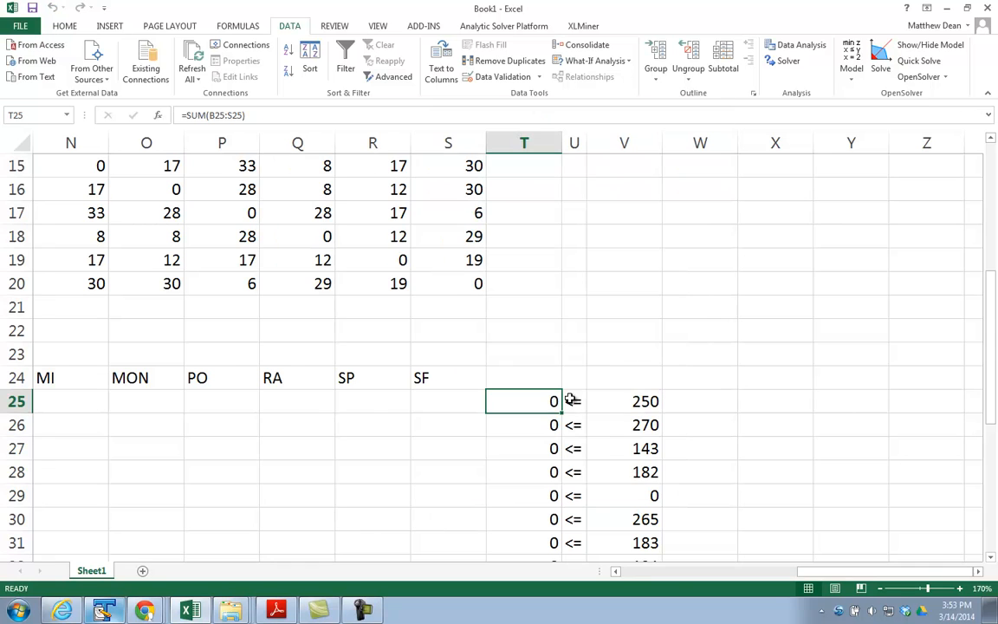
Enter =SUMPRODUCT($B$3:$S$20,$B$25:$S$42) in V22 to multiply the plant-to-city matrix by the shipment grid.
left_click(618, 339)
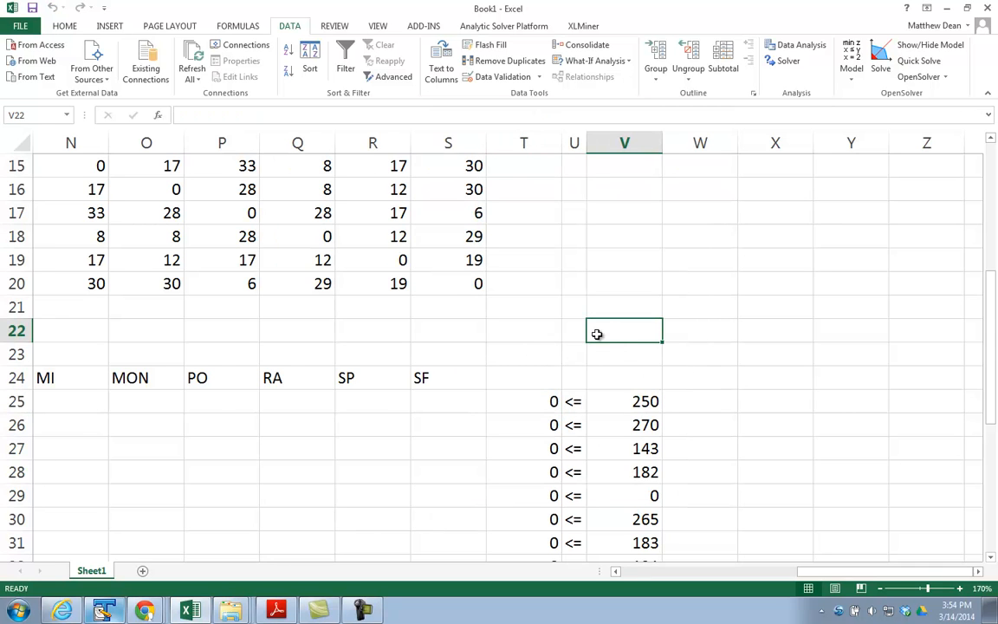
type("=sumproduct(")
left_click(466, 289)
key("shift+Left")
key("shift+Left")
key("shift+Left")
key("shift+Left")
key("shift+Left")
key("shift+Left")
key("shift+Left")
key("shift+Left")
key("shift+Left")
key("shift+Left")
key("shift+Left")
key("shift+Left")
key("shift+Left")
key("shift+Left")
key("shift+Left")
key("shift+Left")
key("shift+Left")
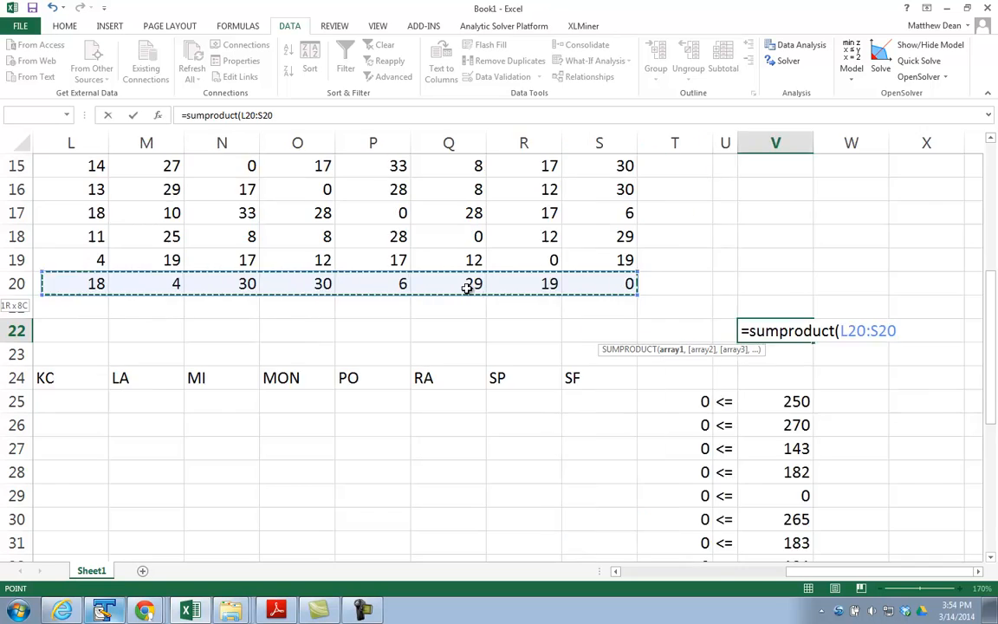
key("shift+Up")
key("shift+Up")
key("shift+Up")
key("shift+Up")
key("shift+Up")
key("shift+Up")
key("shift+Up")
key("shift+Up")
key("shift+Up")
key("shift+Up")
key("shift+Up")
key("shift+Up")
key("shift+Up")
key("shift+Up")
key("shift+Up")
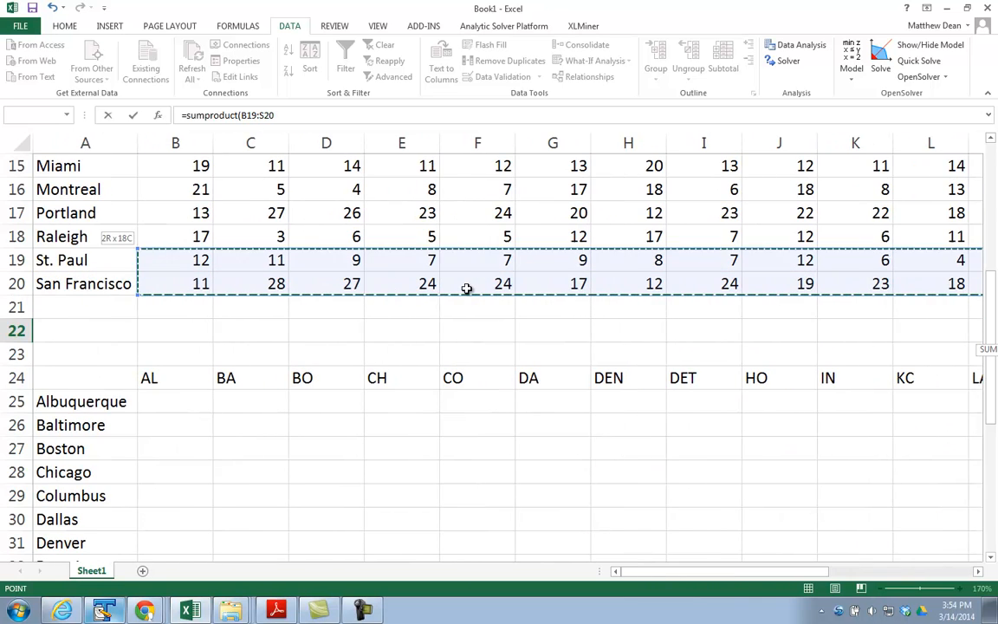
key("shift+Up")
key("shift+Up")
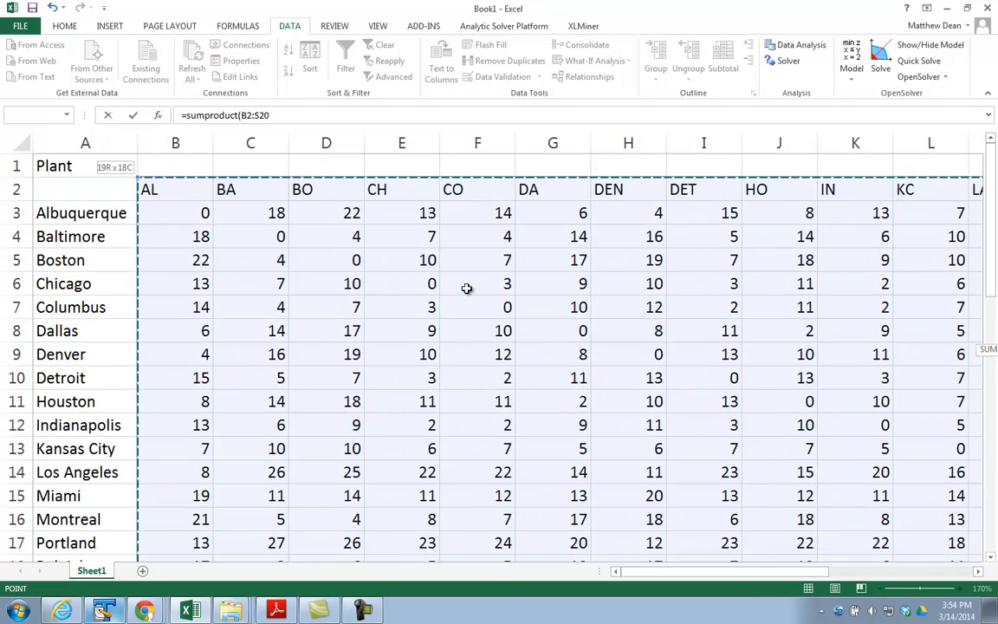
key("F4")
type("k,")
key("BackSpace")
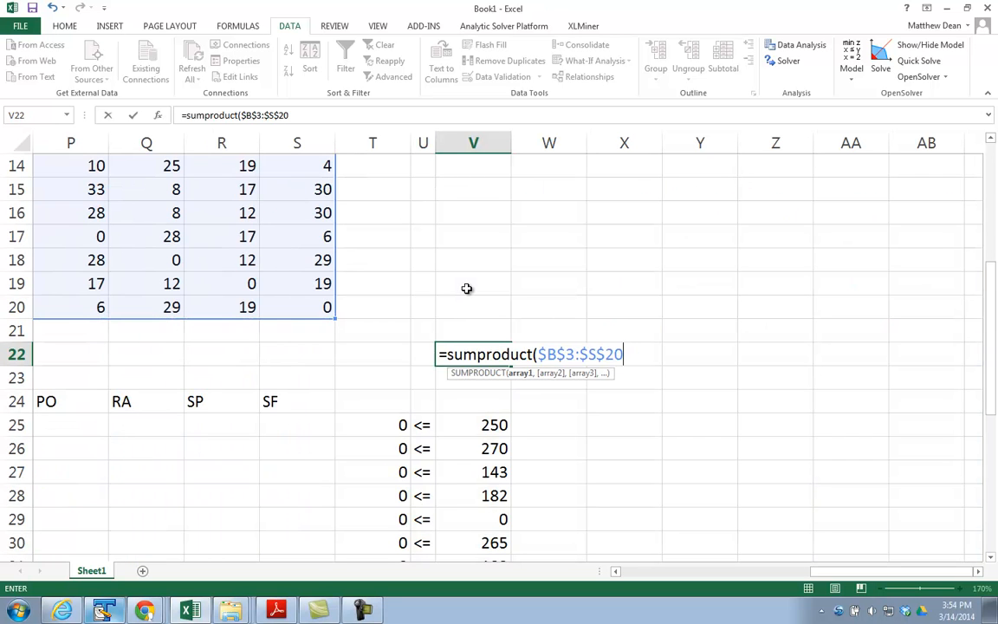
type(",")
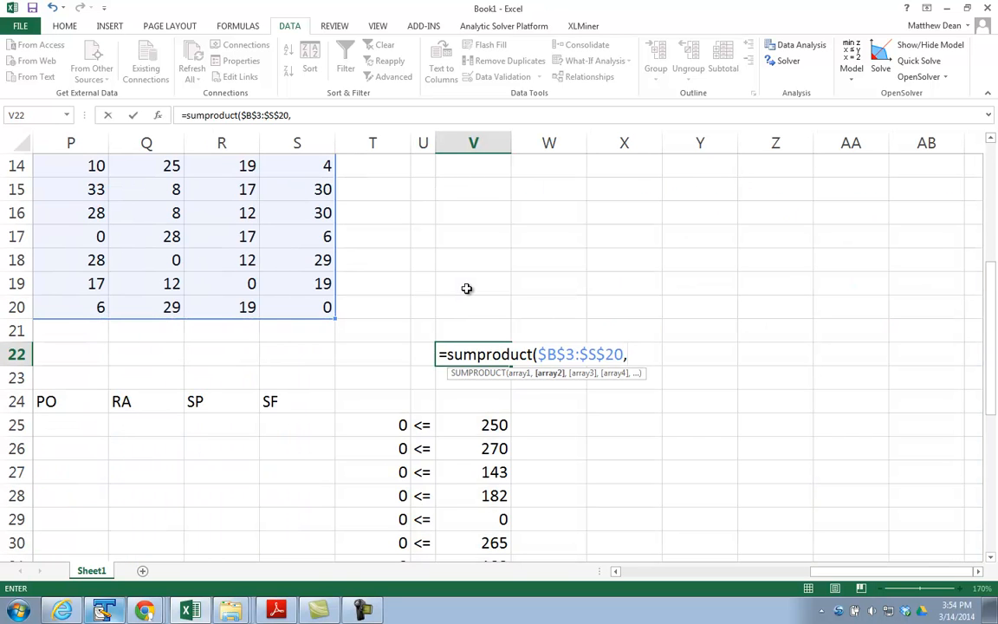
left_click(320, 425)
key("ctrl+shift+Left")
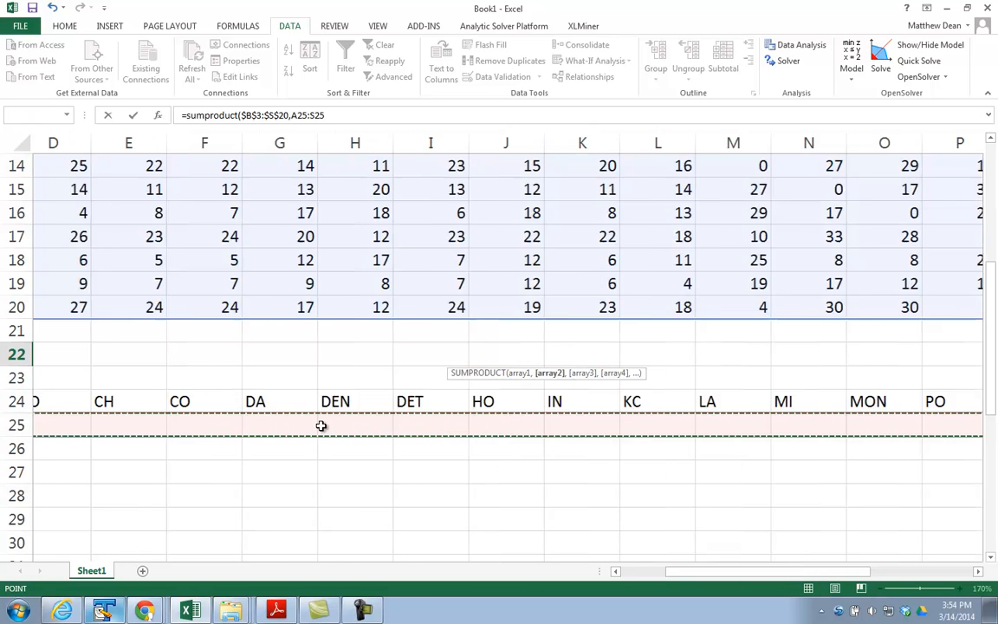
key("shift+Down")
key("shift+Down")
key("shift+Down")
key("shift+Down")
key("shift+Down")
key("shift+Down")
key("shift+Down")
key("shift+Down")
key("shift+Down")
key("shift+Down")
key("shift+Down")
key("shift+Down")
key("shift+Down")
key("shift+Down")
key("shift+Down")
key("shift+Down")
key("shift+Down")
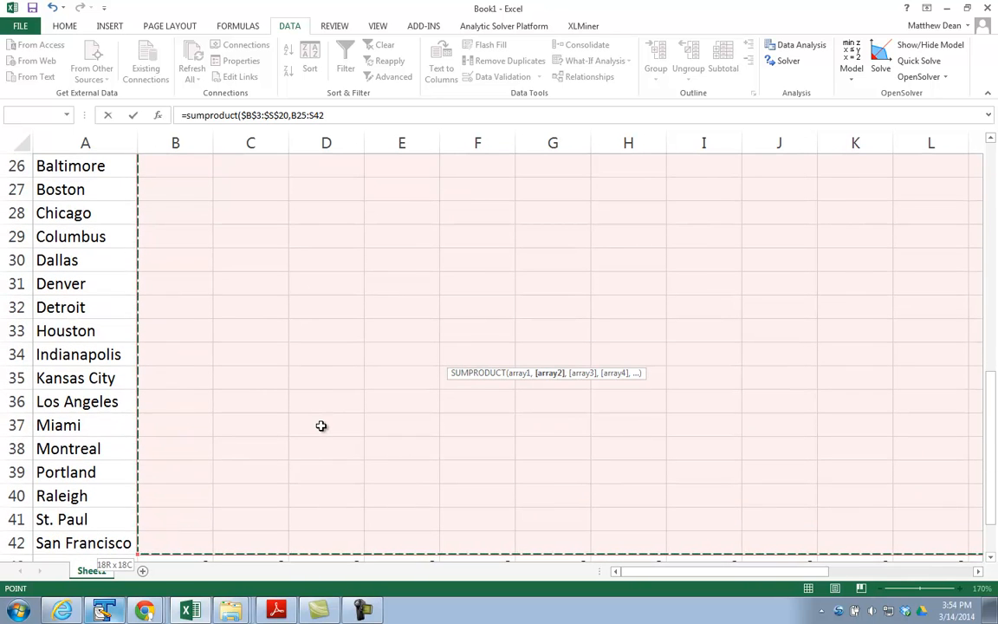
key("F4")
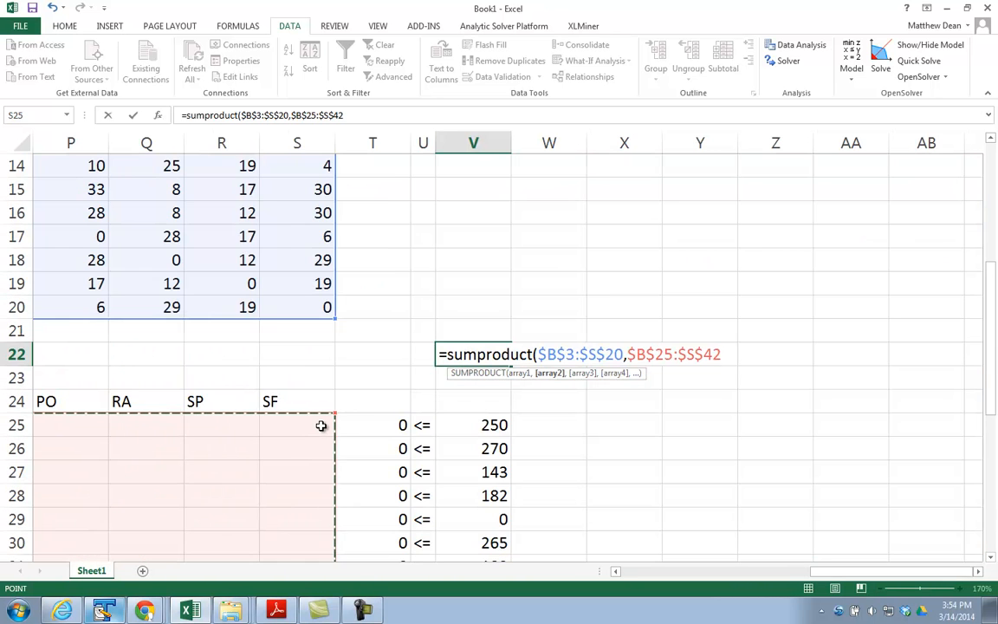
type(")")
key("Return")
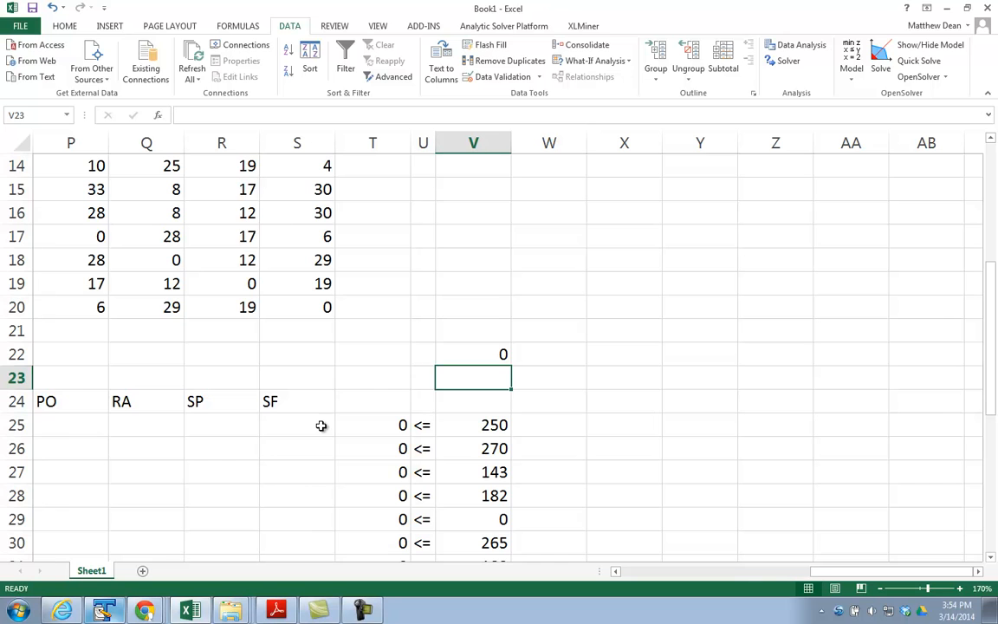
Open the OpenSolver model and set its objective cell to V22.
left_click(454, 353)
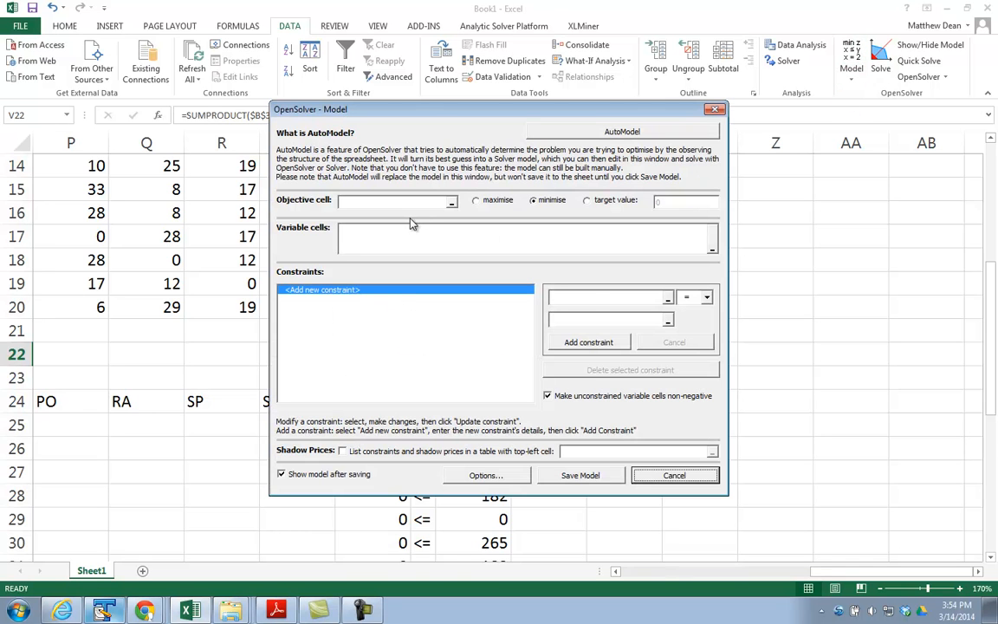
left_click(451, 206)
left_click(480, 353)
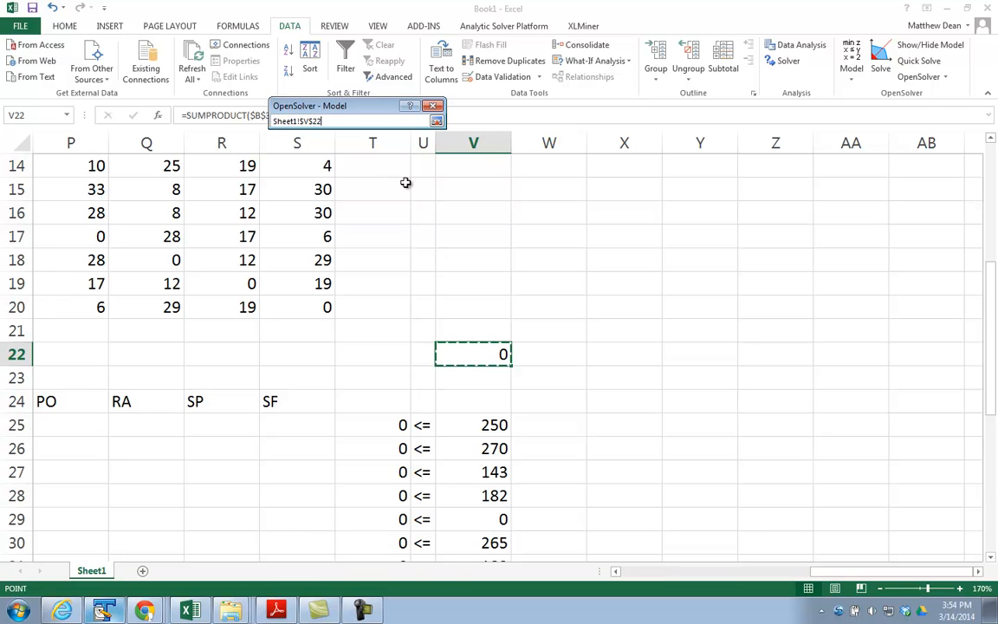
left_click(436, 122)
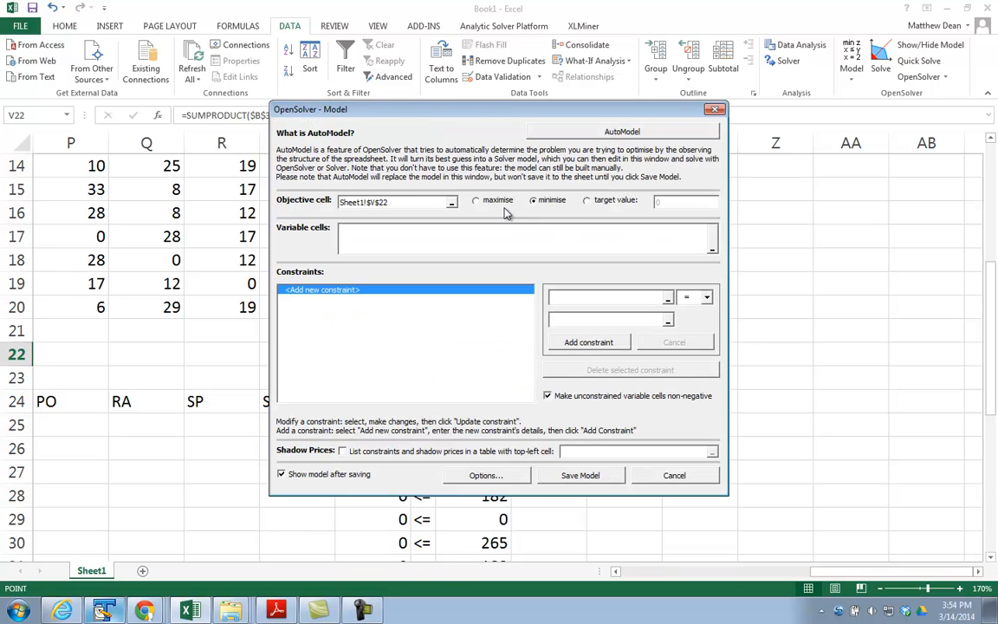
Set the model's variable cells to the shipment grid B25:S42.
left_click(442, 231)
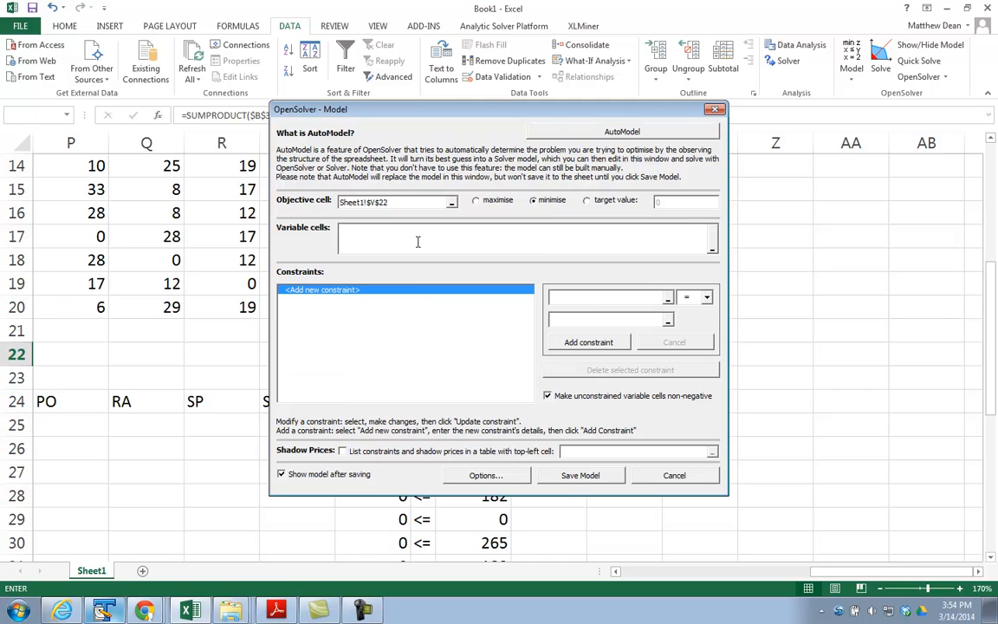
left_click(712, 248)
left_click(302, 426)
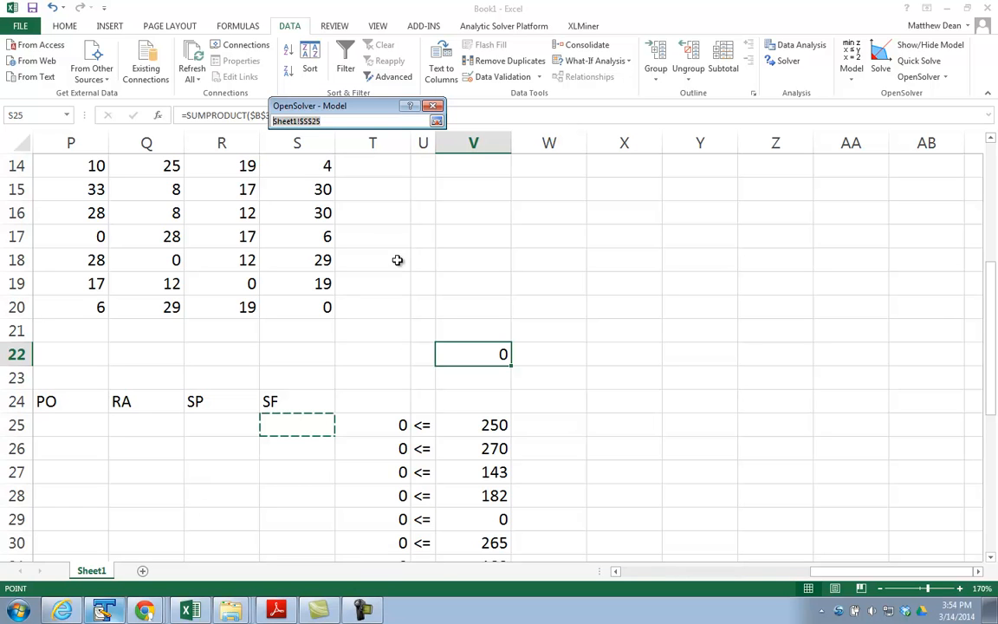
left_click_drag(316, 433, 173, 472)
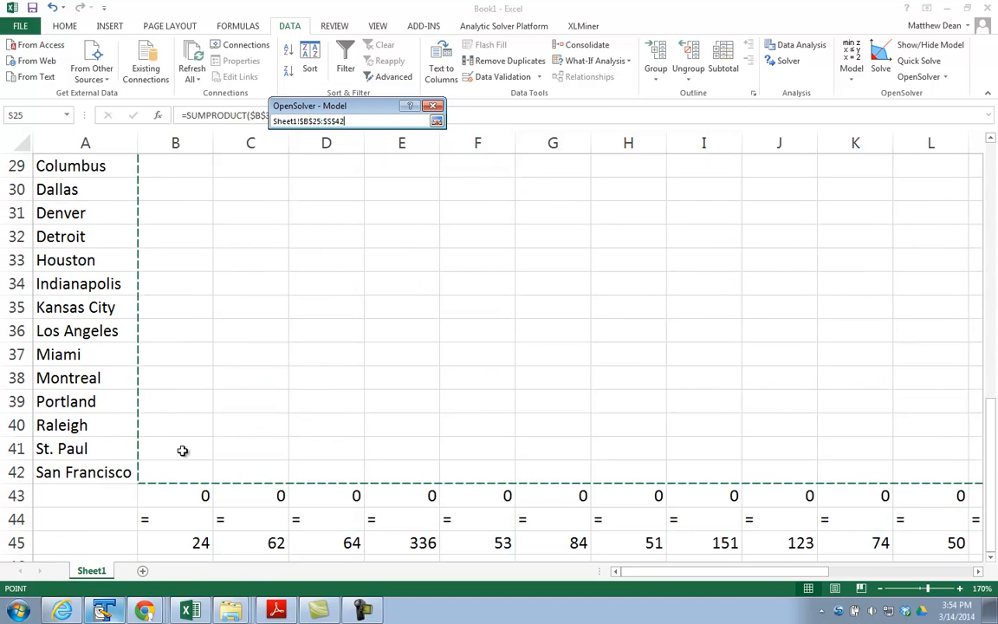
left_click(437, 122)
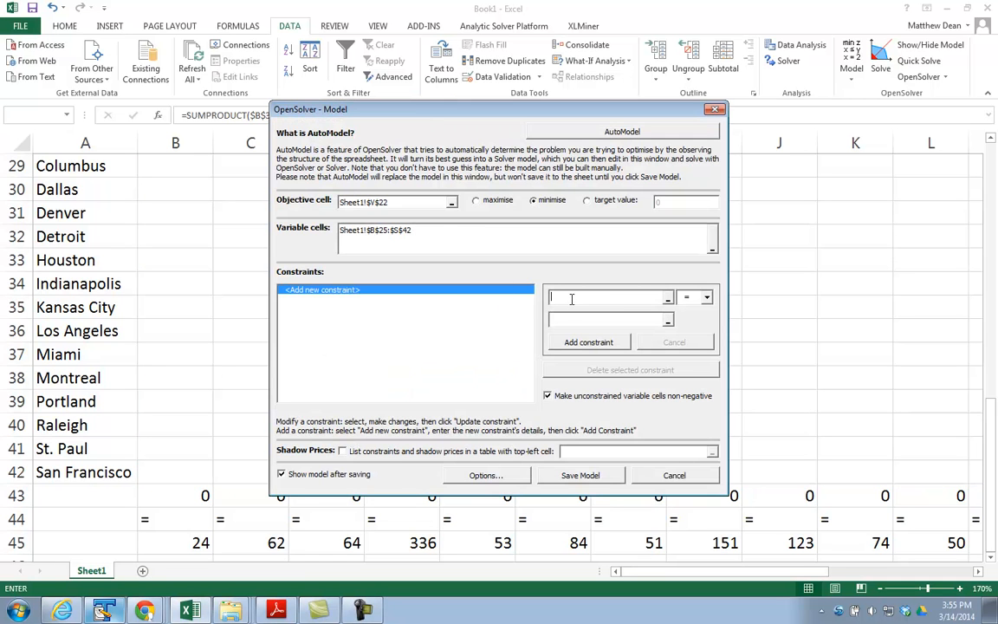
Add a constraint that the column totals B43:S43 equal the required amounts B45:S45.
left_click(667, 298)
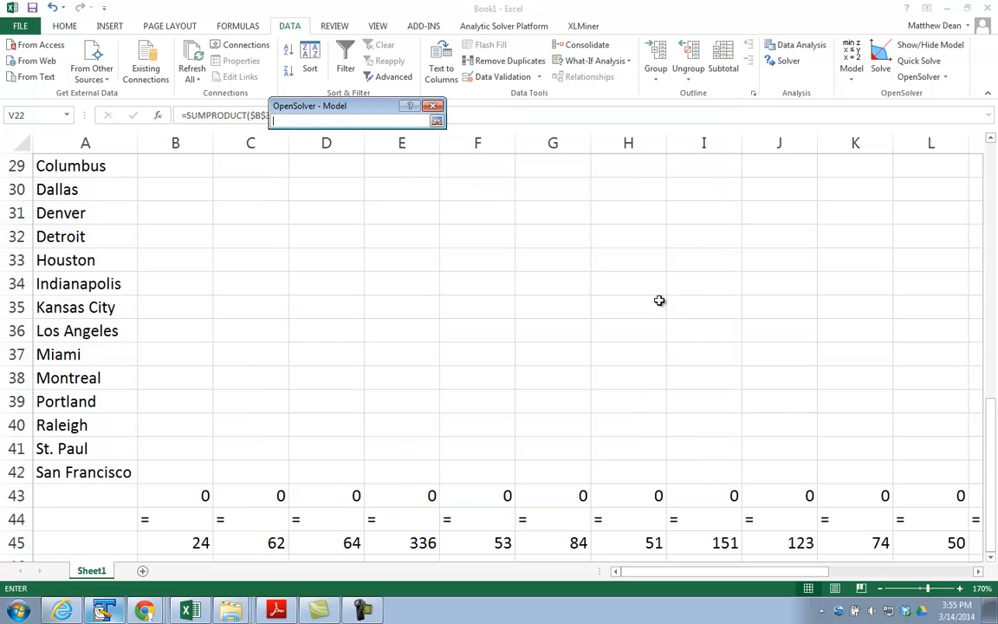
scroll(359, 427, "down", 2)
left_click_drag(194, 353, 778, 362)
left_click(436, 120)
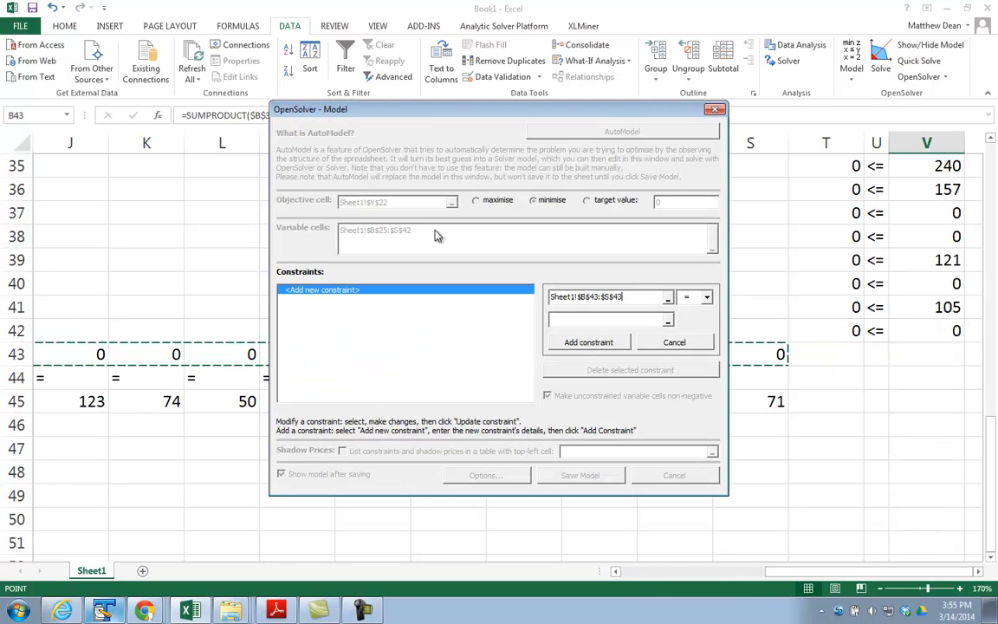
left_click(667, 320)
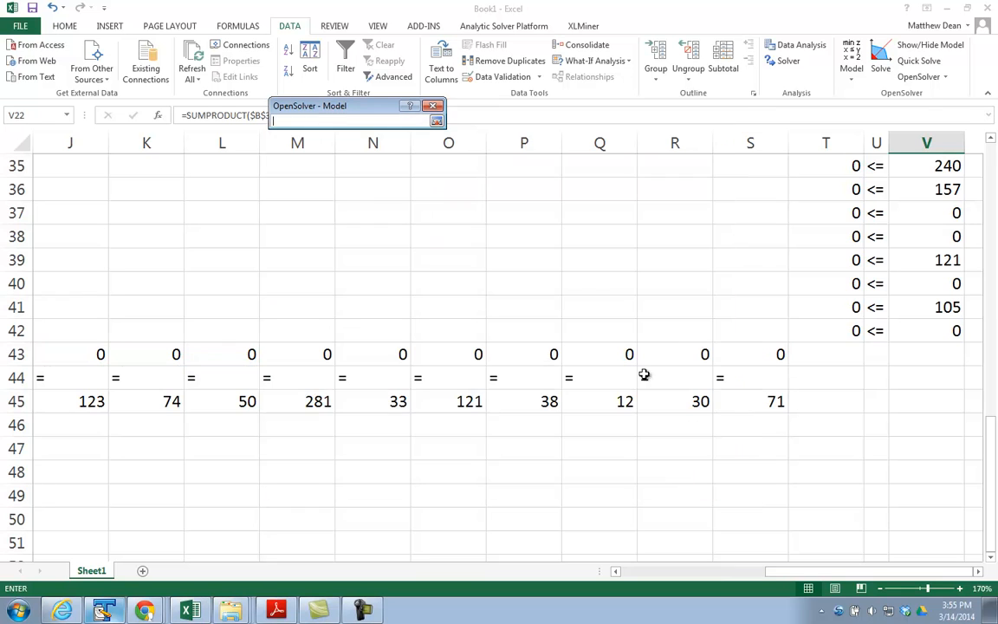
left_click_drag(750, 401, 145, 403)
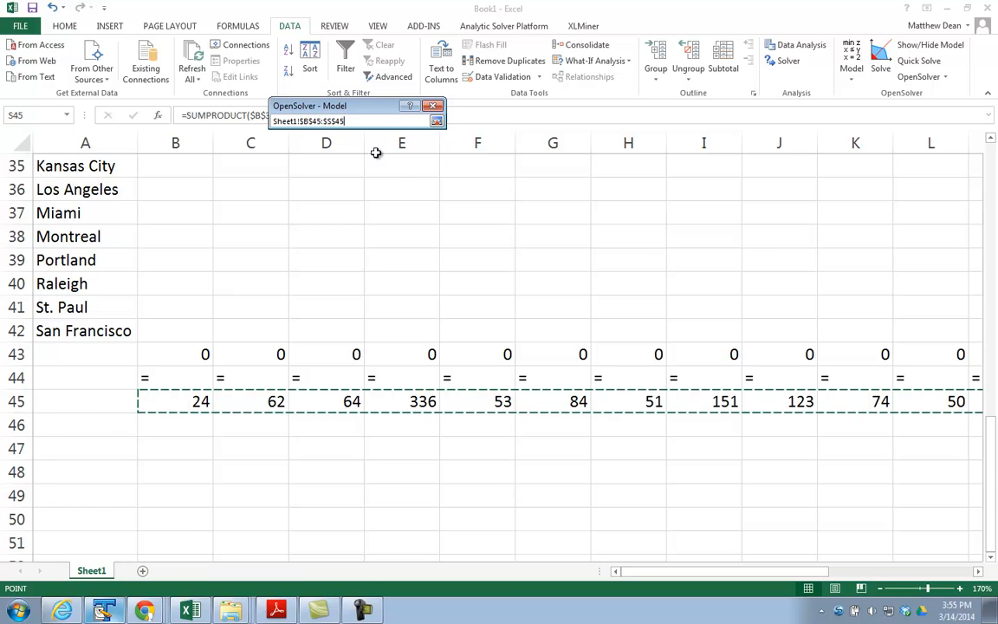
left_click(437, 123)
left_click(606, 343)
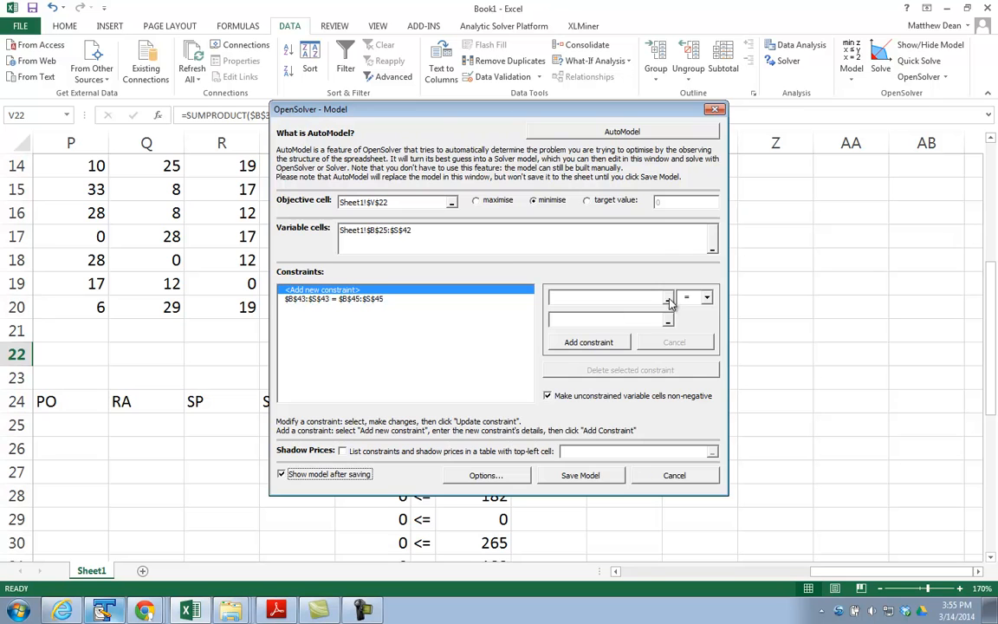
Add a constraint that the row totals T25:T42 are less than or equal to the limits in V25:V42.
left_click(668, 298)
mouse_move(392, 423)
left_mouse_down()
mouse_move(374, 429)
mouse_move(440, 567)
mouse_move(387, 601)
mouse_move(389, 621)
mouse_move(391, 444)
left_mouse_up()
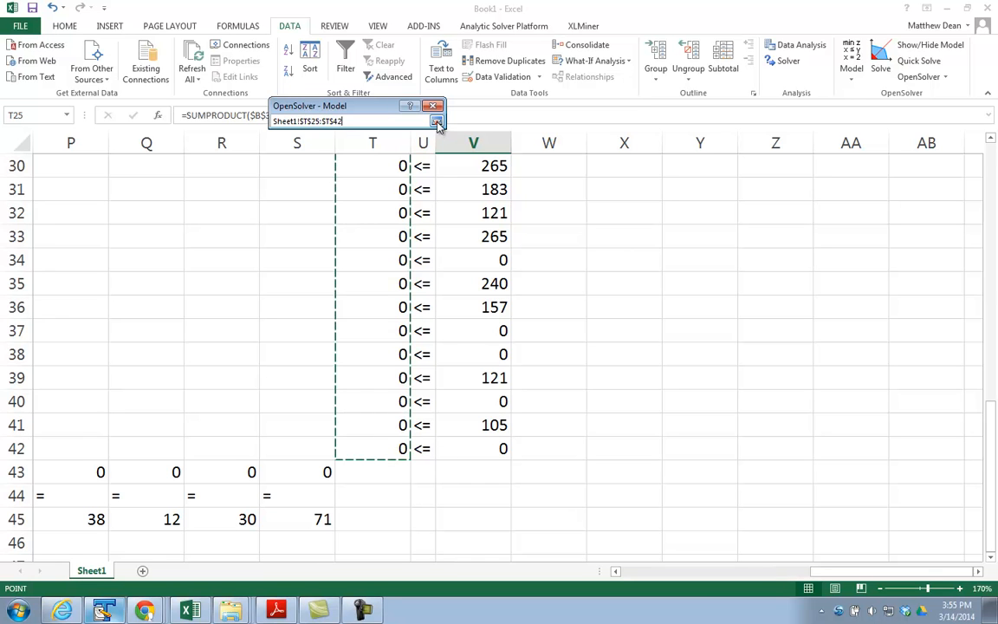
left_click(437, 122)
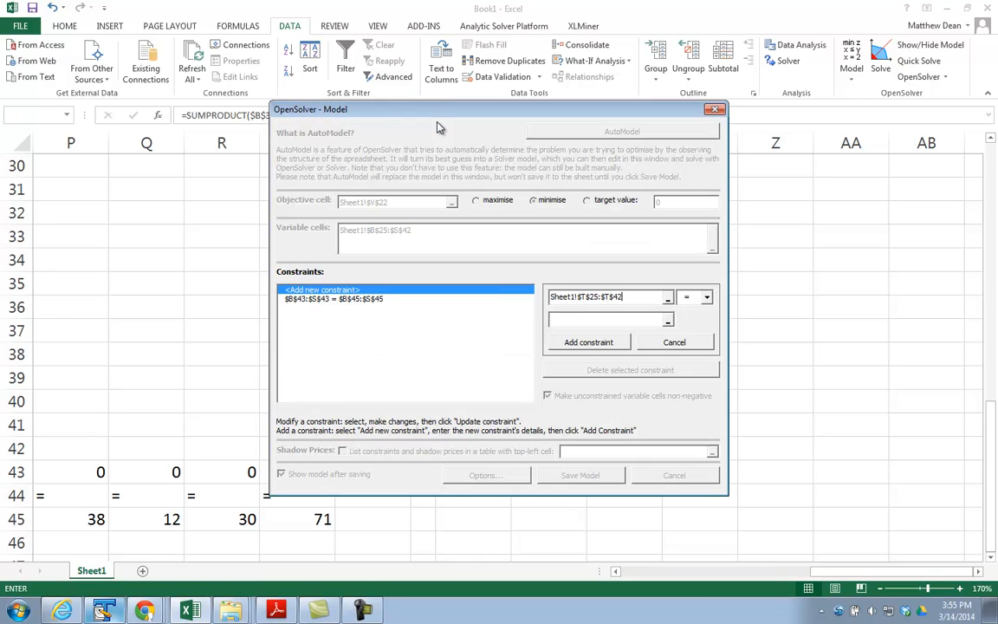
left_click(706, 297)
left_click(693, 318)
left_click(667, 321)
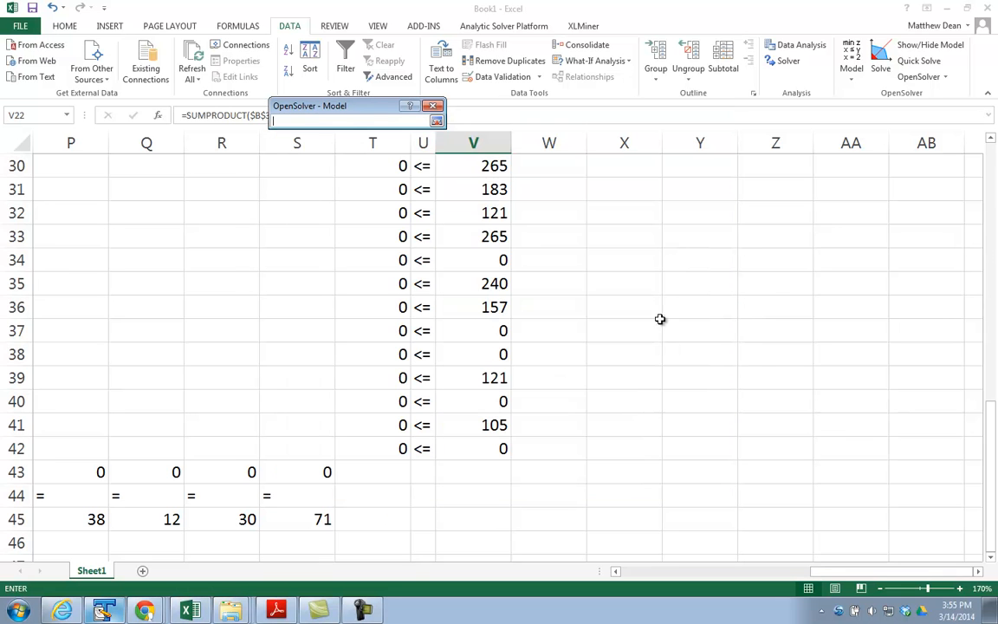
scroll(518, 352, "up", 5)
left_click_drag(490, 403, 496, 518)
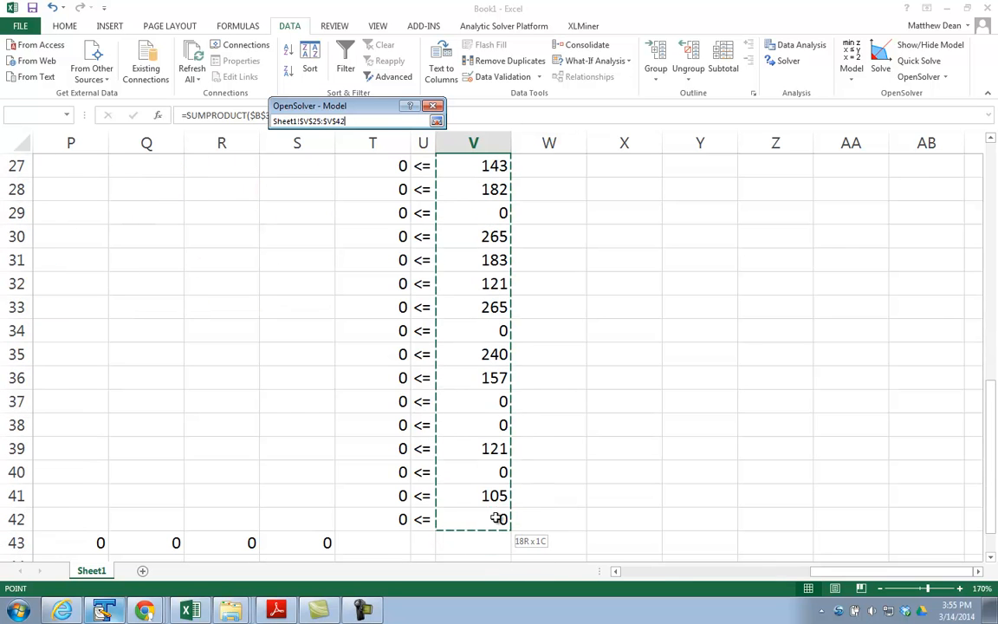
left_click(433, 106)
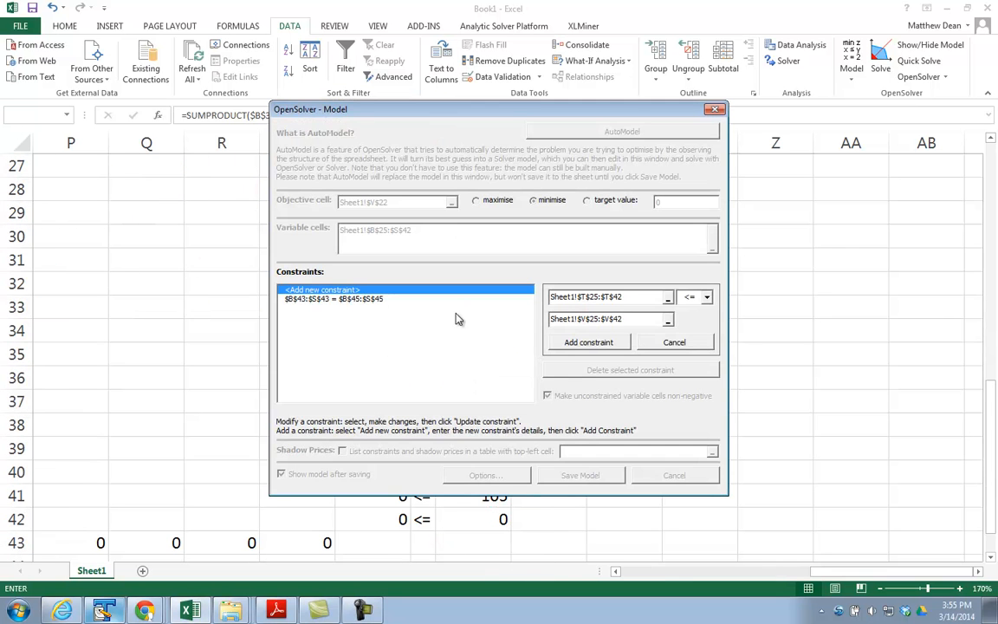
left_click(611, 344)
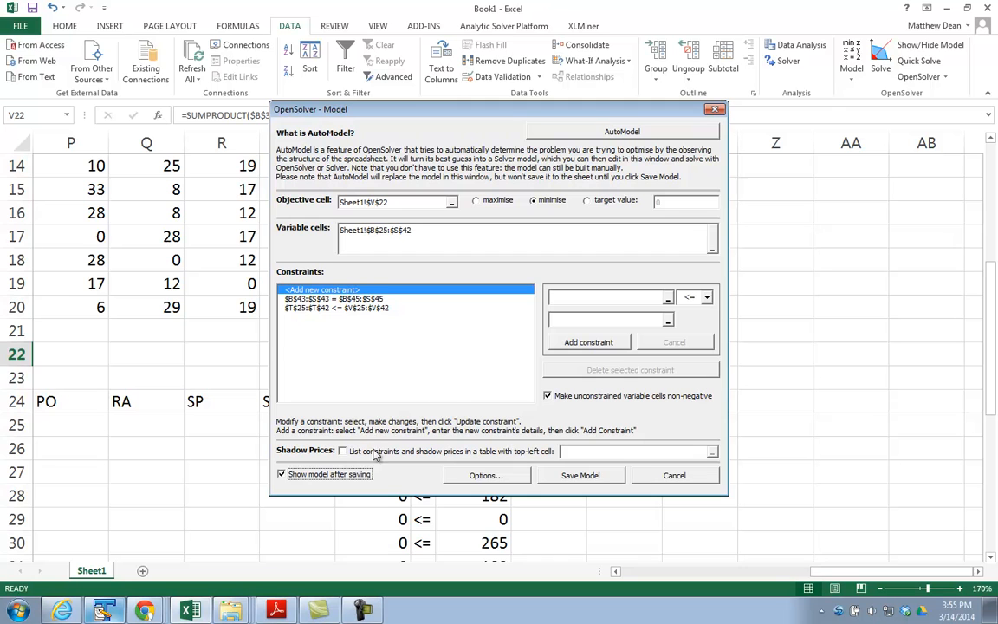
Save the OpenSolver model and check its highlighted objective, variable cells and constraint ranges on the sheet.
left_click(580, 476)
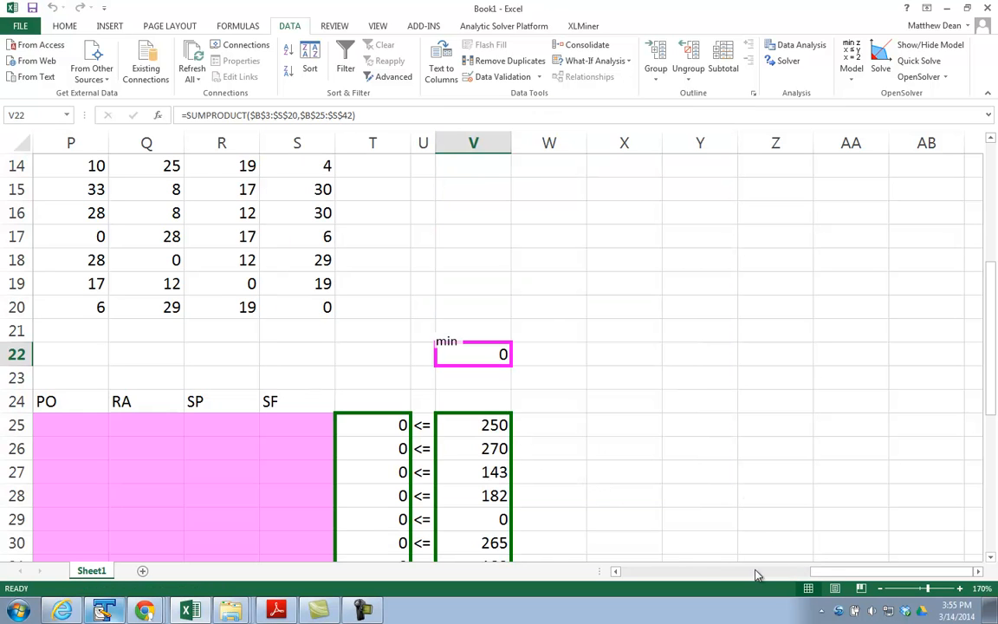
left_click(703, 576)
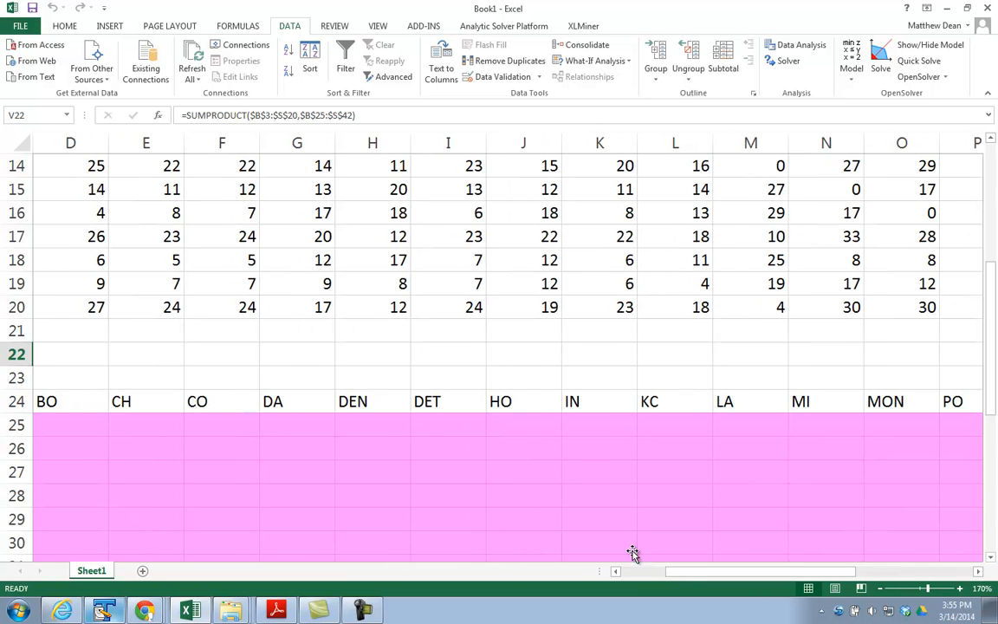
left_click(642, 574)
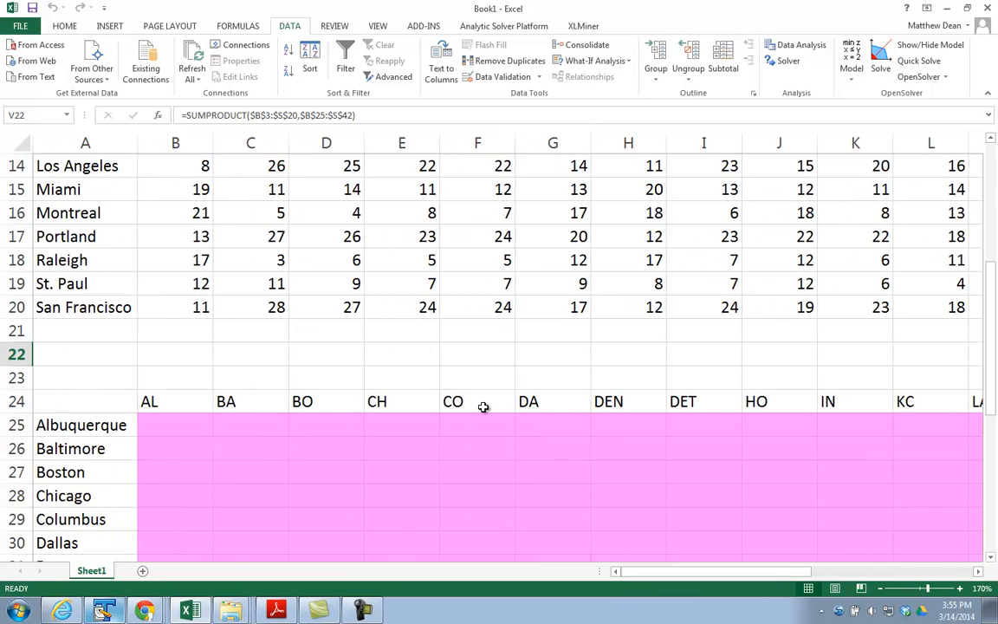
scroll(481, 403, "down", 5)
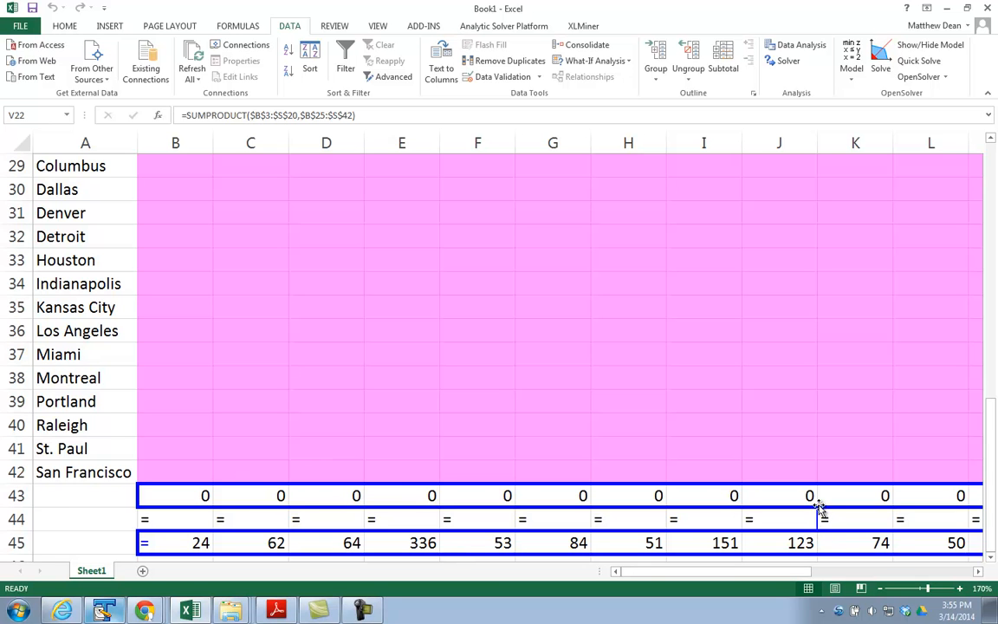
scroll(390, 303, "up", 3)
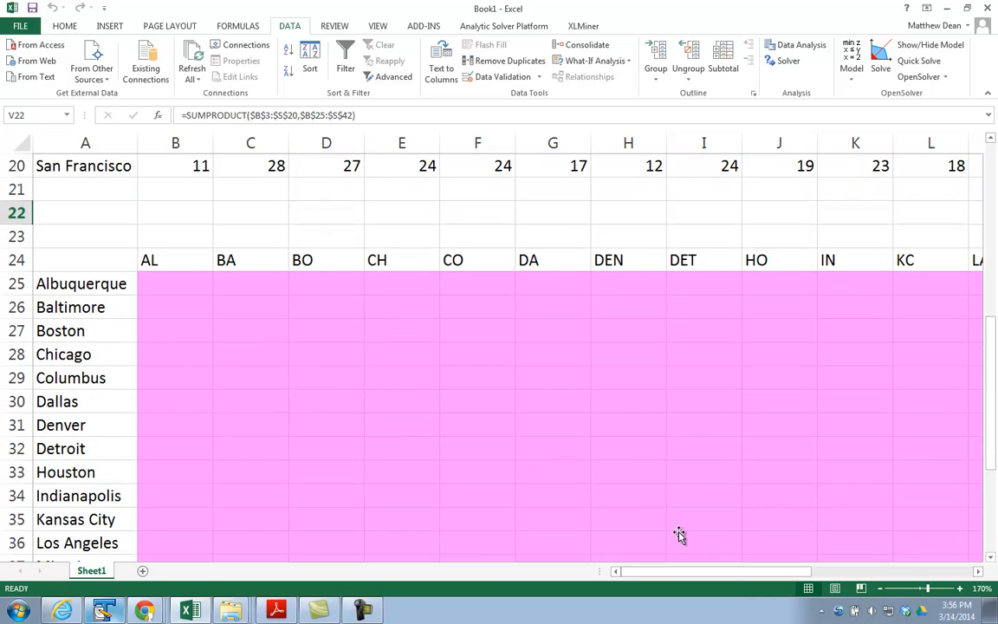
left_click_drag(976, 573, 977, 574)
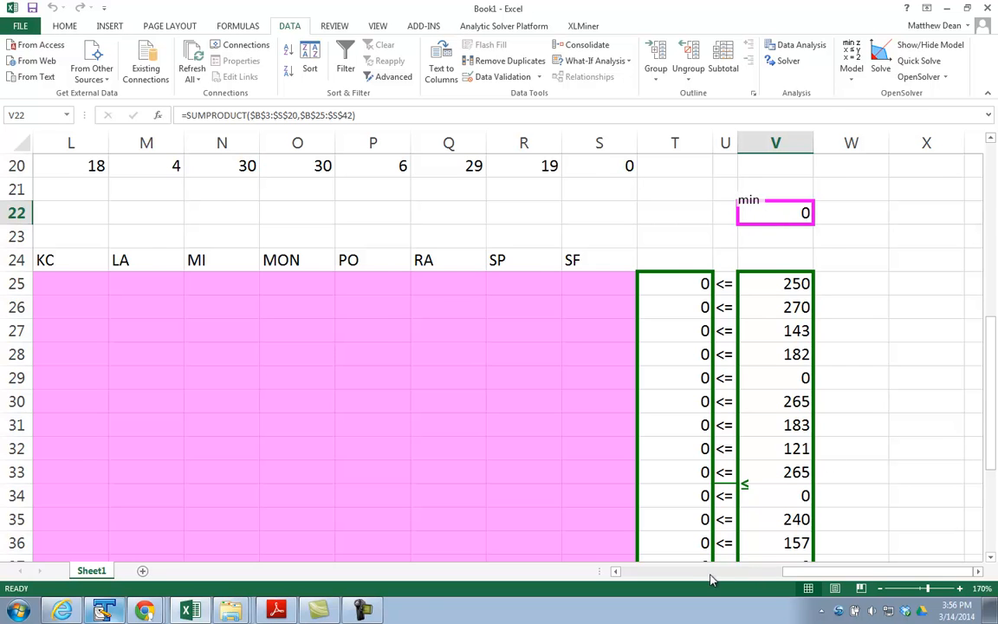
left_click_drag(710, 579, 697, 580)
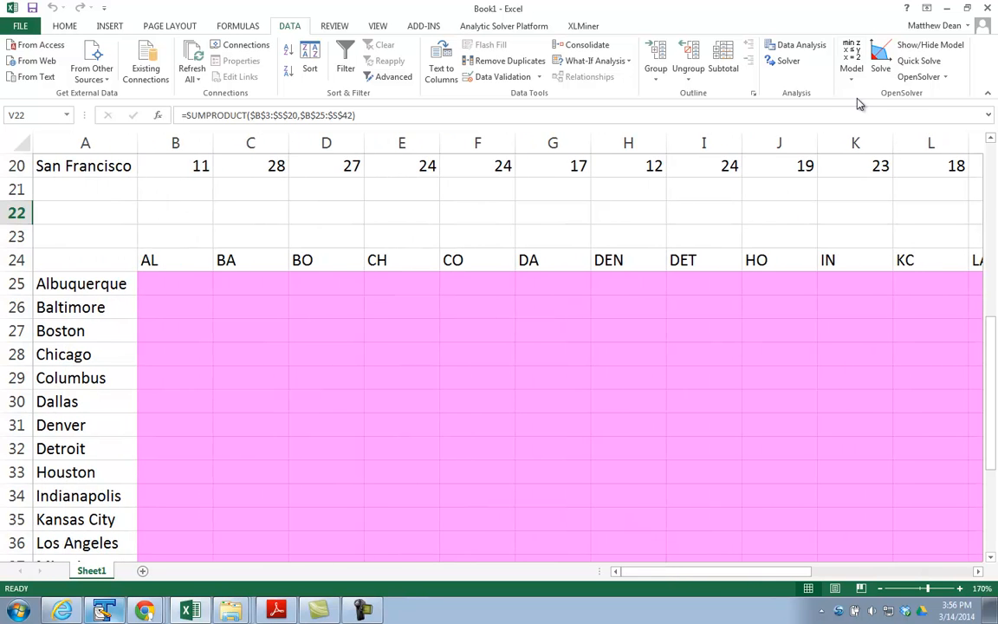
Solve the model with OpenSolver and review the shipment grid, row totals and minimised objective in V22.
left_click(880, 68)
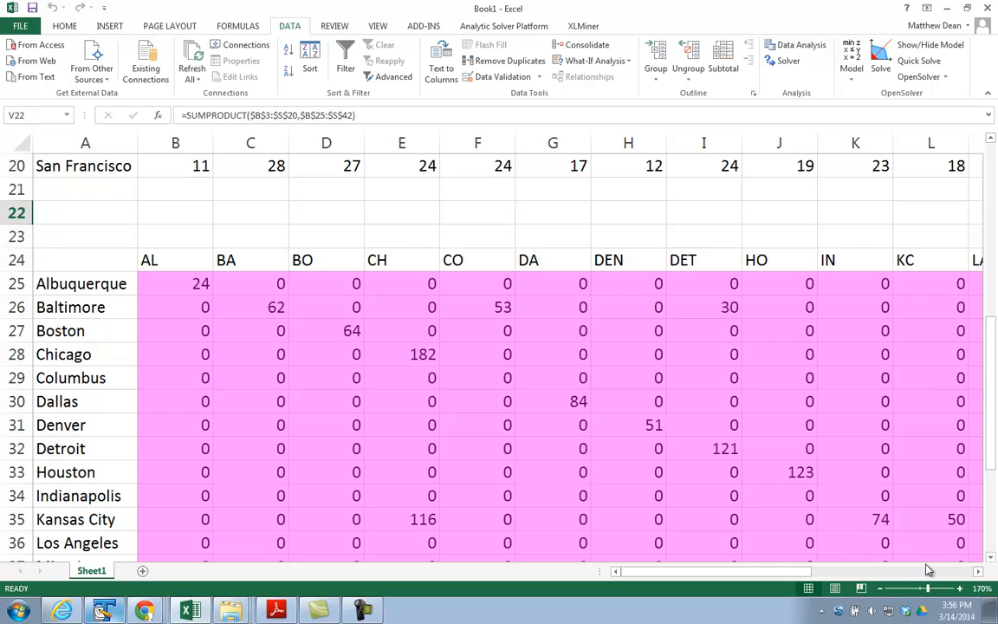
left_click(974, 571)
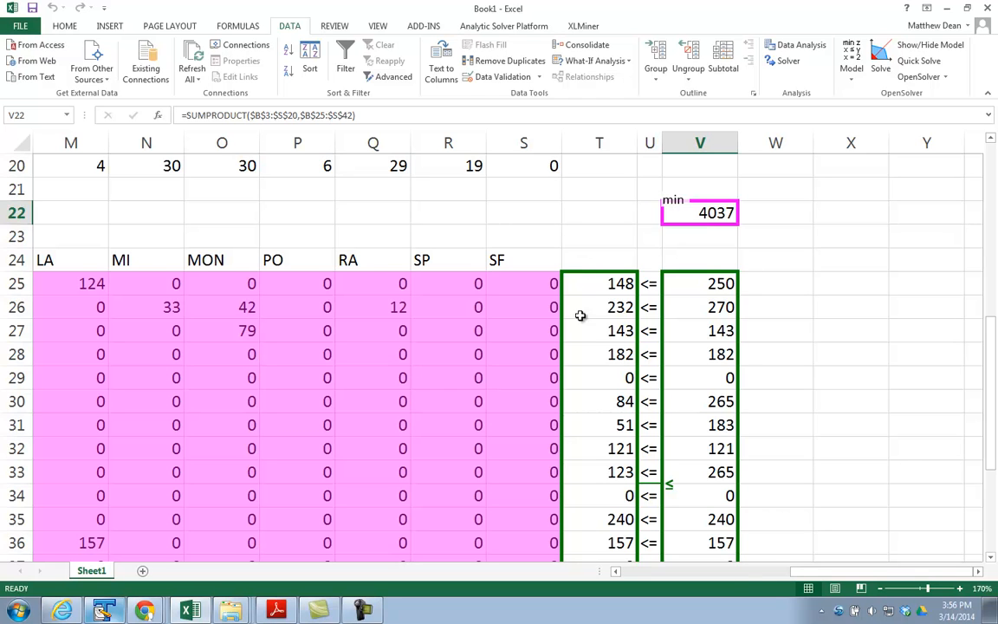
left_click_drag(690, 573, 609, 555)
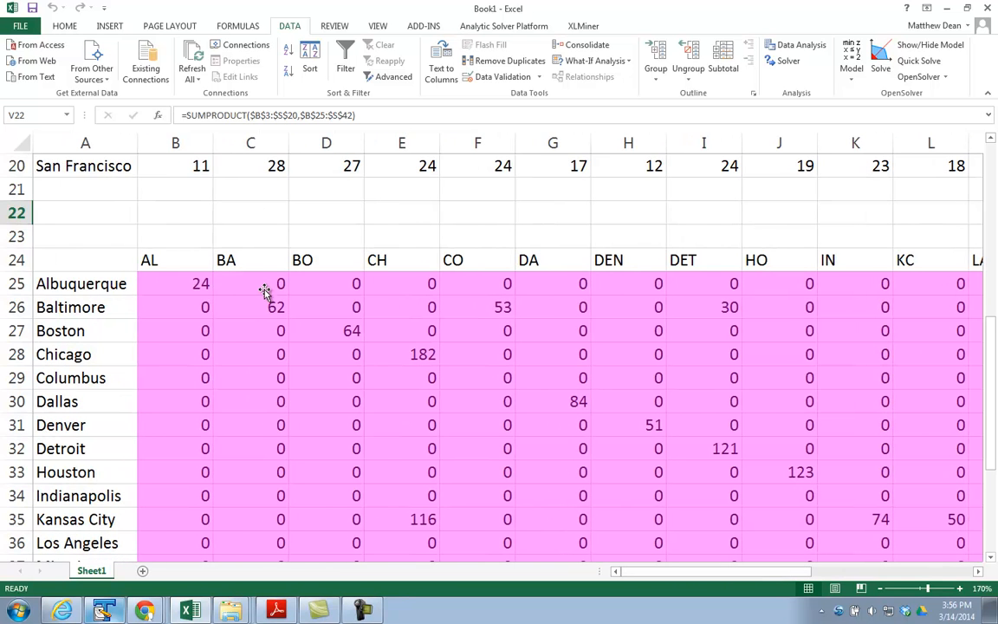